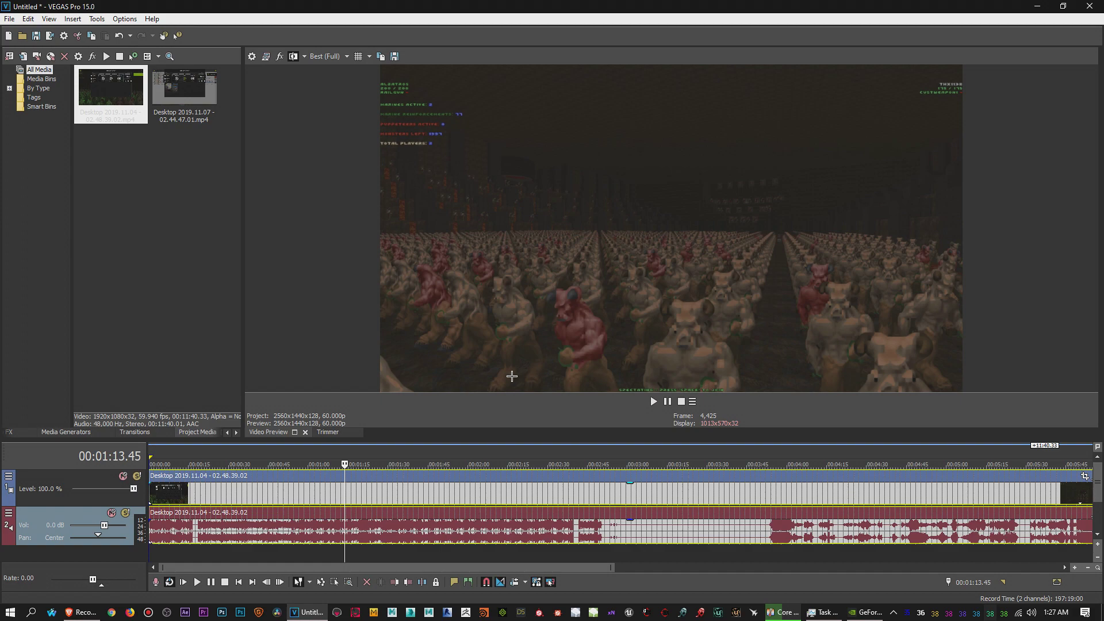
# - Disable resampling for the Desktop 2019.11.04 video event on the timeline
pyautogui.click(420, 477)
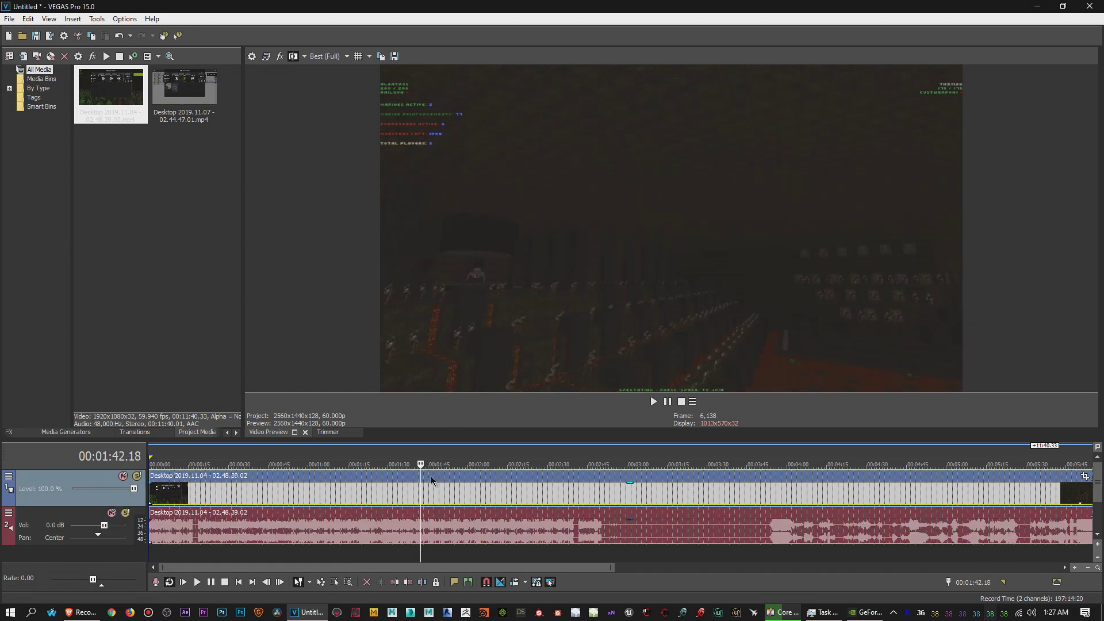
pyautogui.rightClick(431, 477)
pyautogui.moveTo(458, 378)
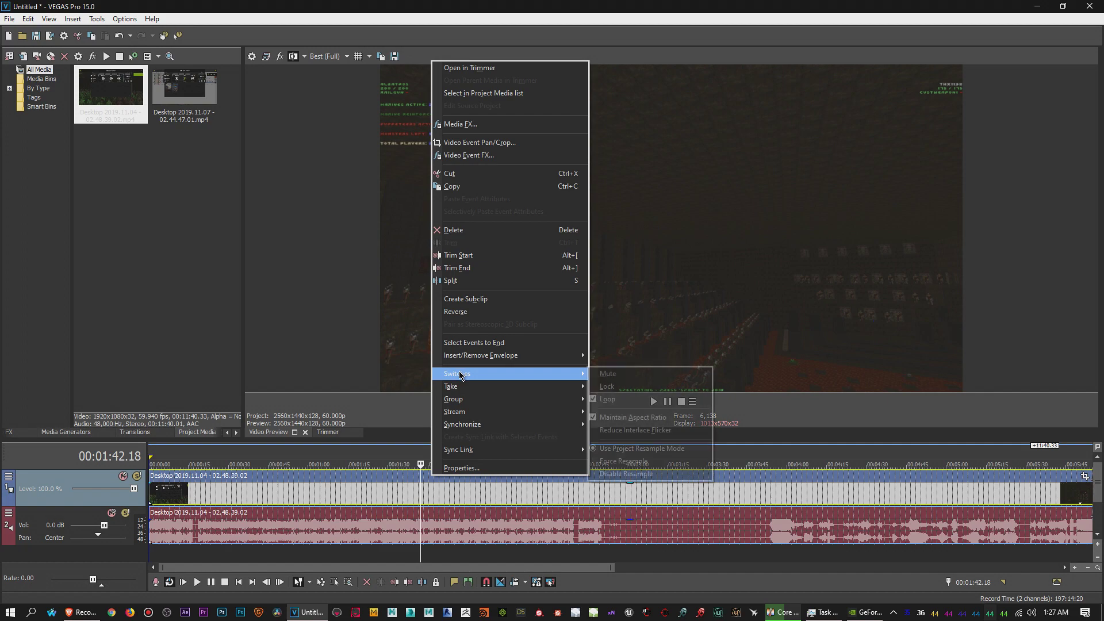
pyautogui.click(652, 475)
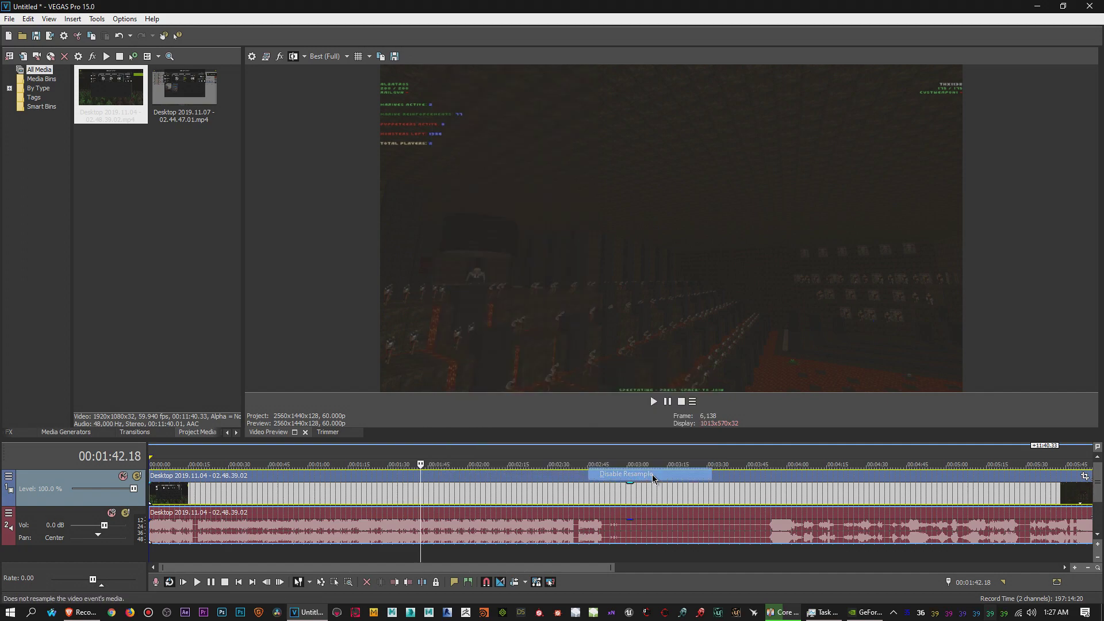
# - In the project properties, make all new projects start with the current video settings and apply it
pyautogui.click(252, 57)
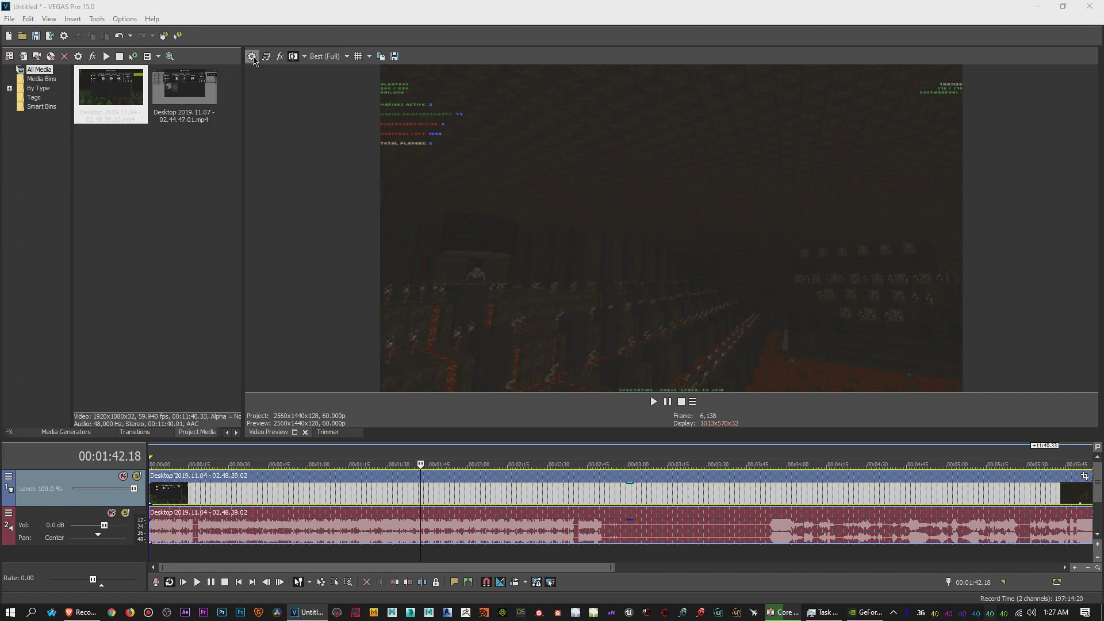
pyautogui.click(252, 57)
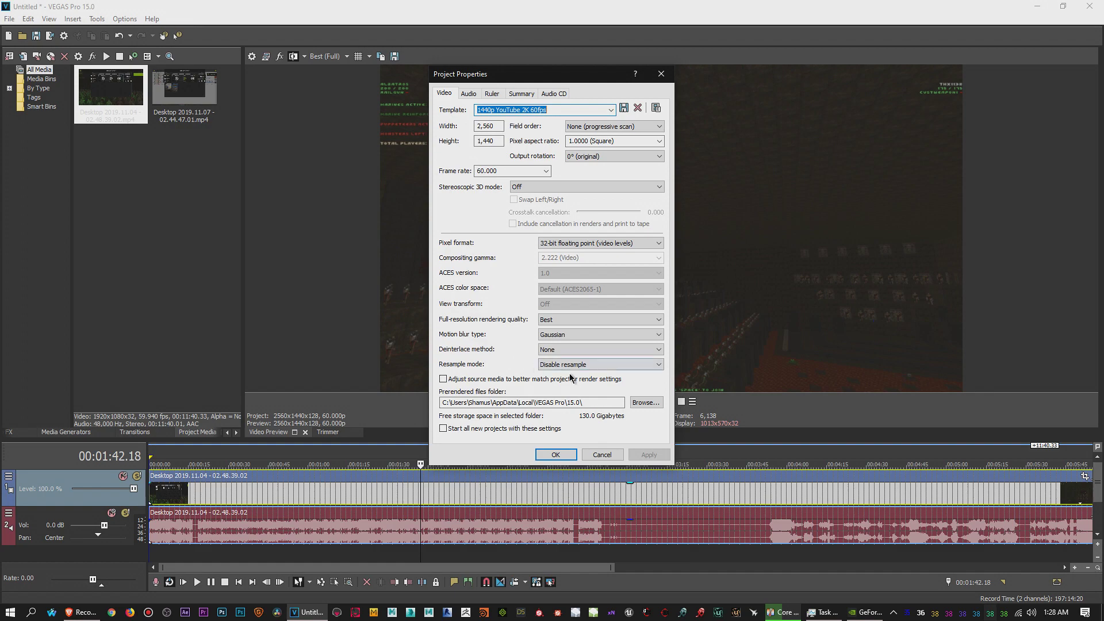
pyautogui.click(444, 429)
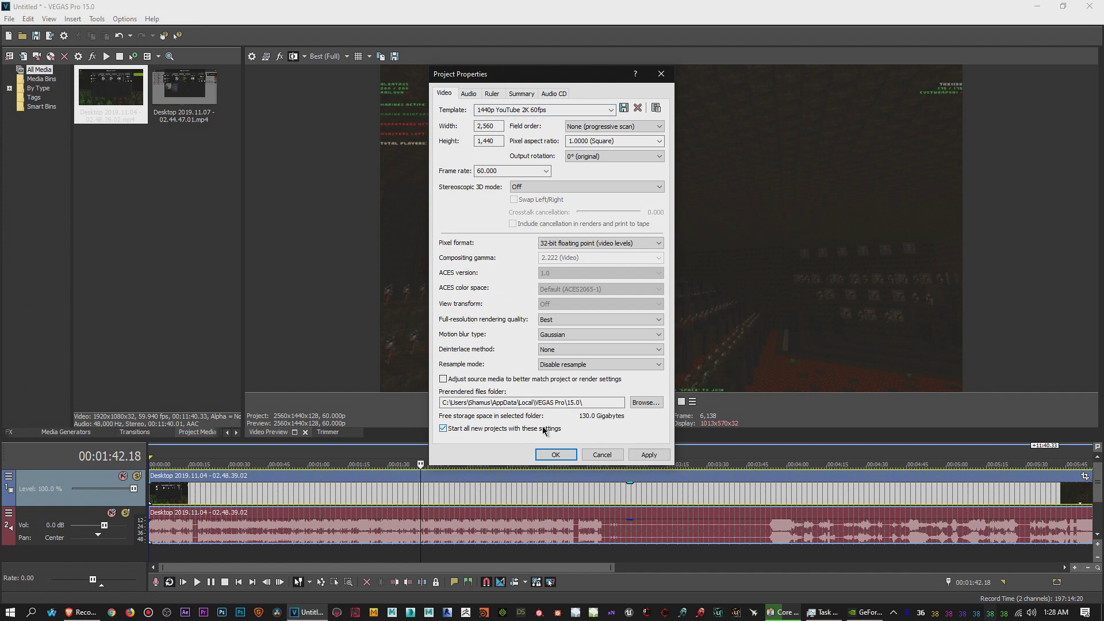
pyautogui.click(647, 455)
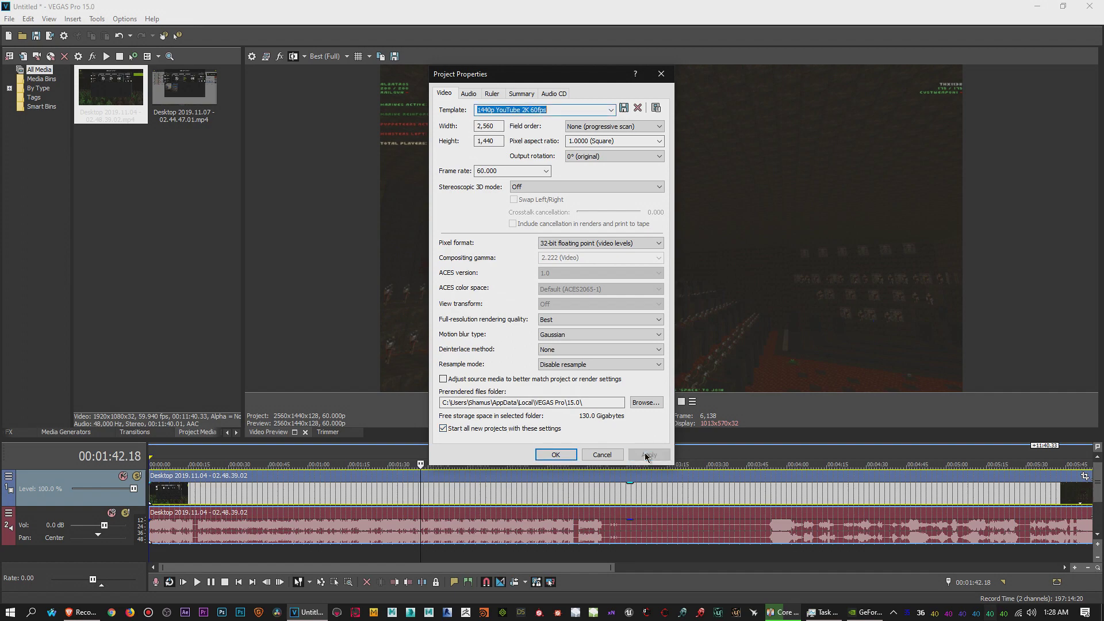
# - Set the project's audio sample rate to 96,000 Hz, apply it and close the project properties
pyautogui.click(468, 94)
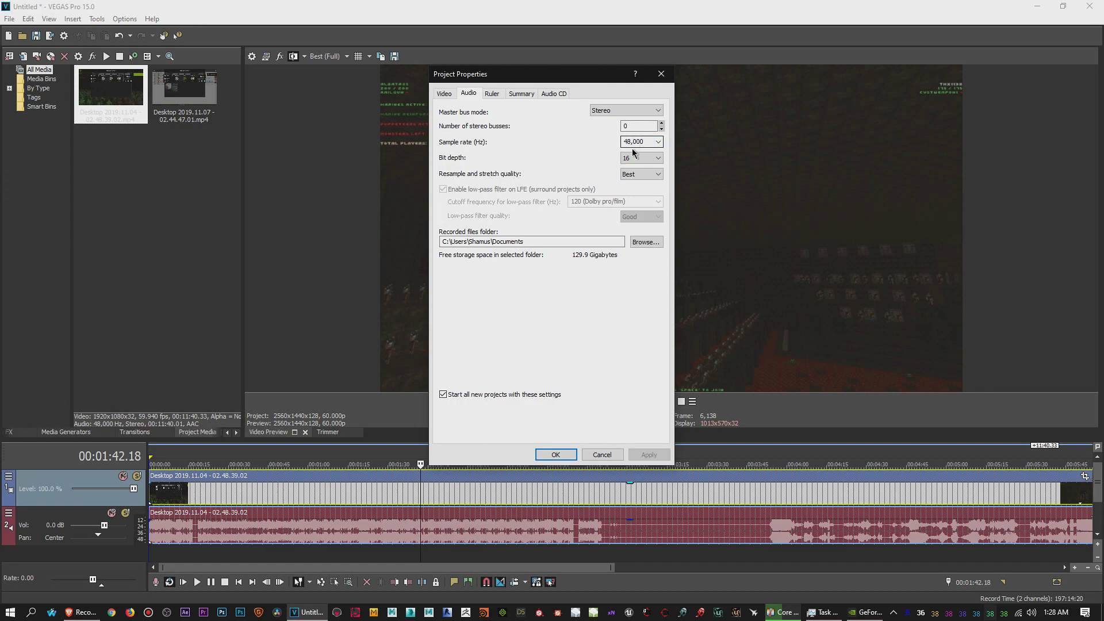
pyautogui.click(656, 144)
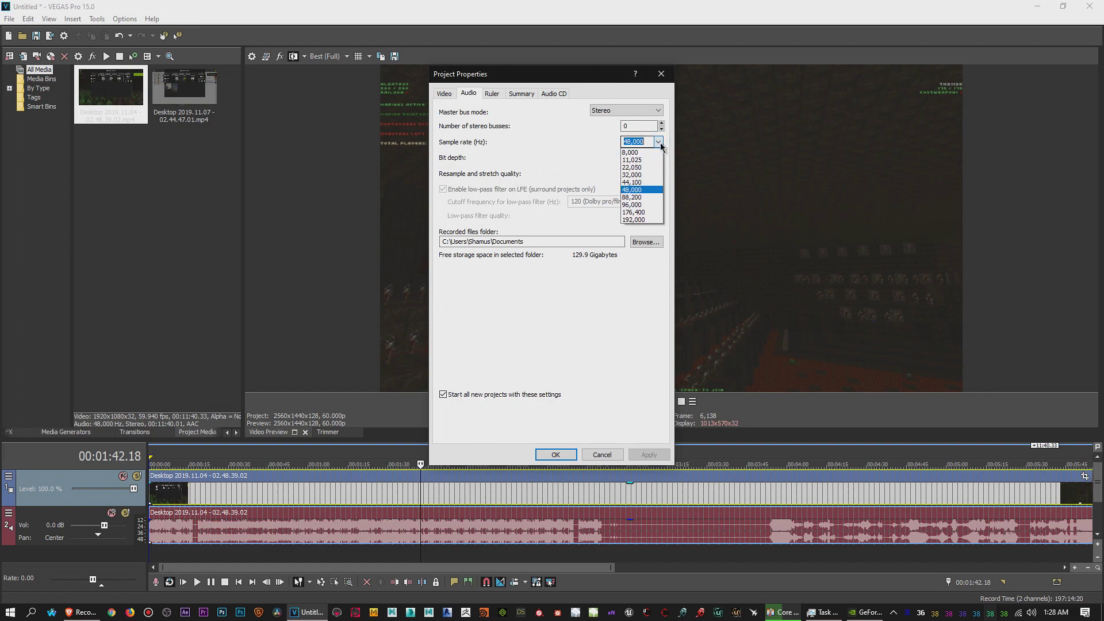
pyautogui.click(648, 205)
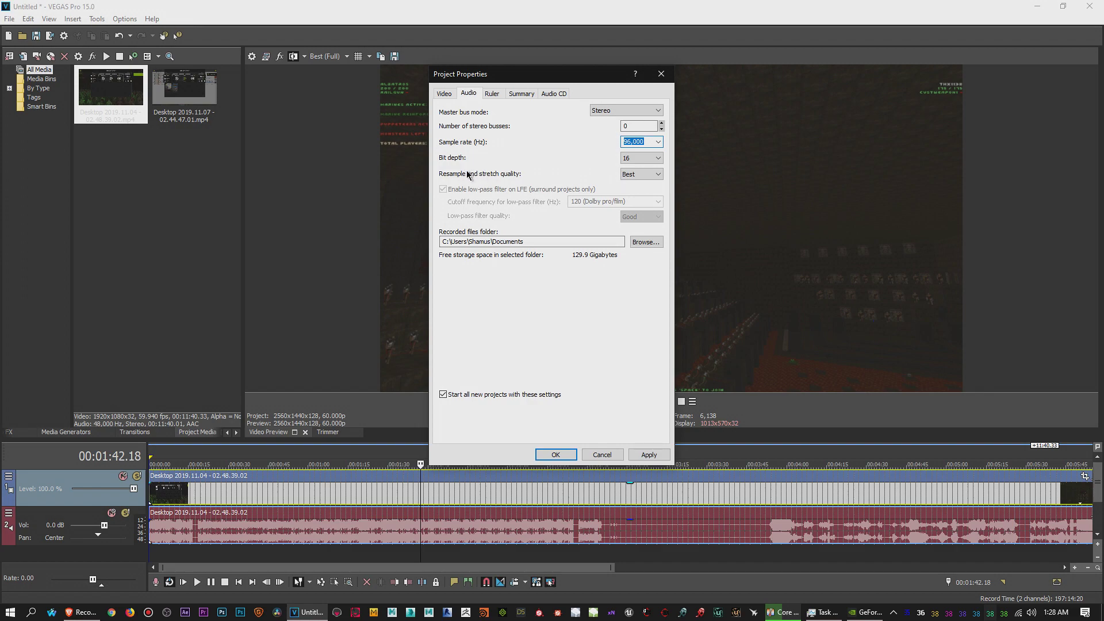
pyautogui.click(653, 175)
pyautogui.click(573, 175)
pyautogui.click(652, 455)
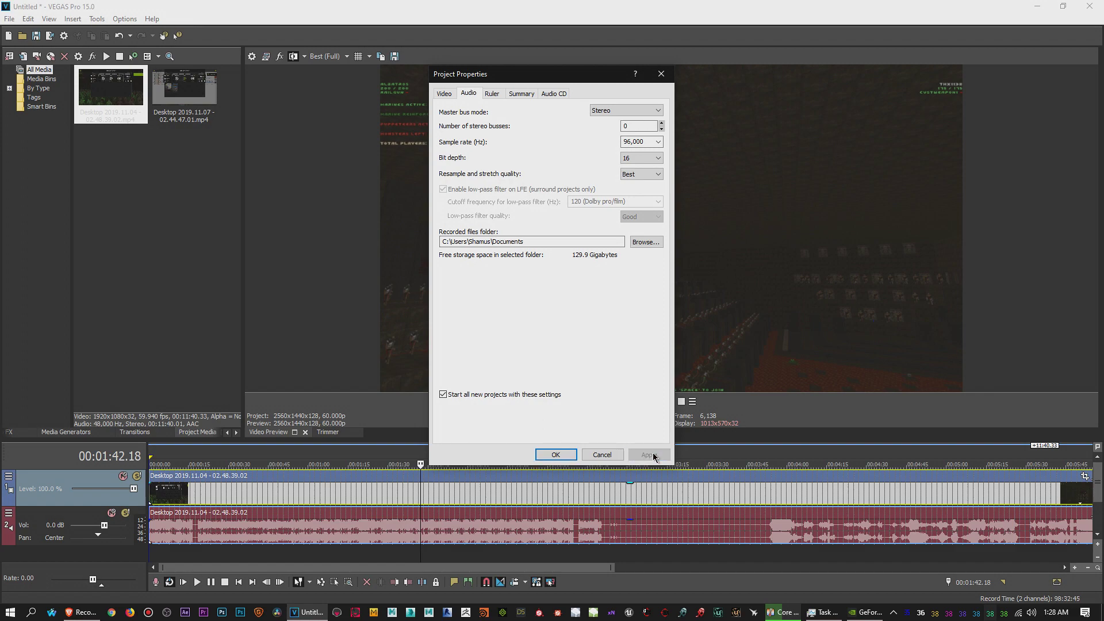
pyautogui.click(555, 454)
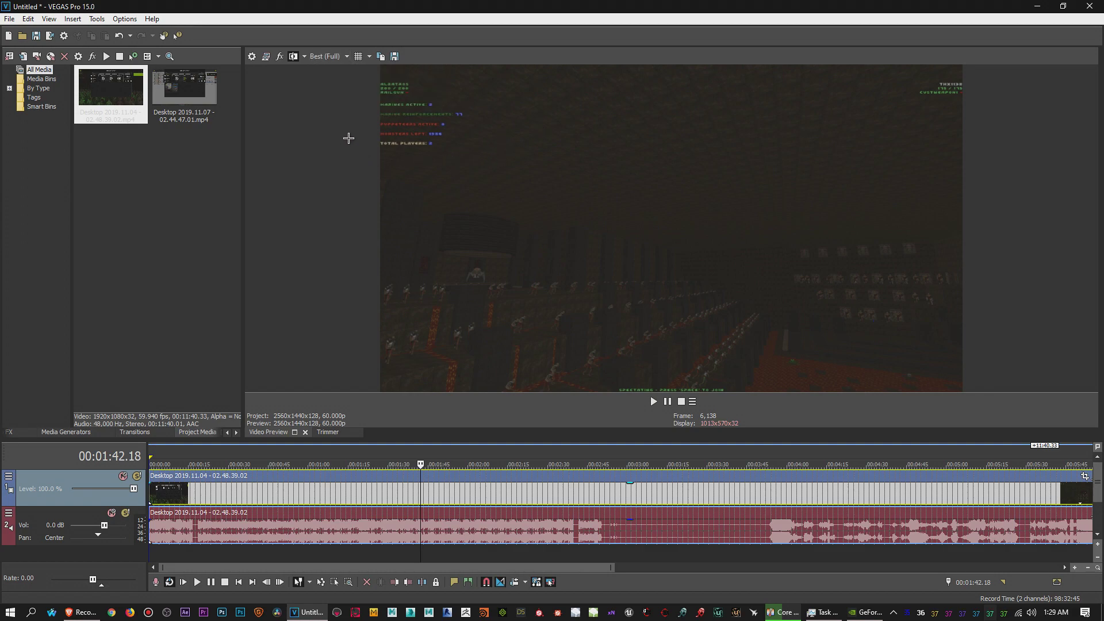
pyautogui.click(338, 58)
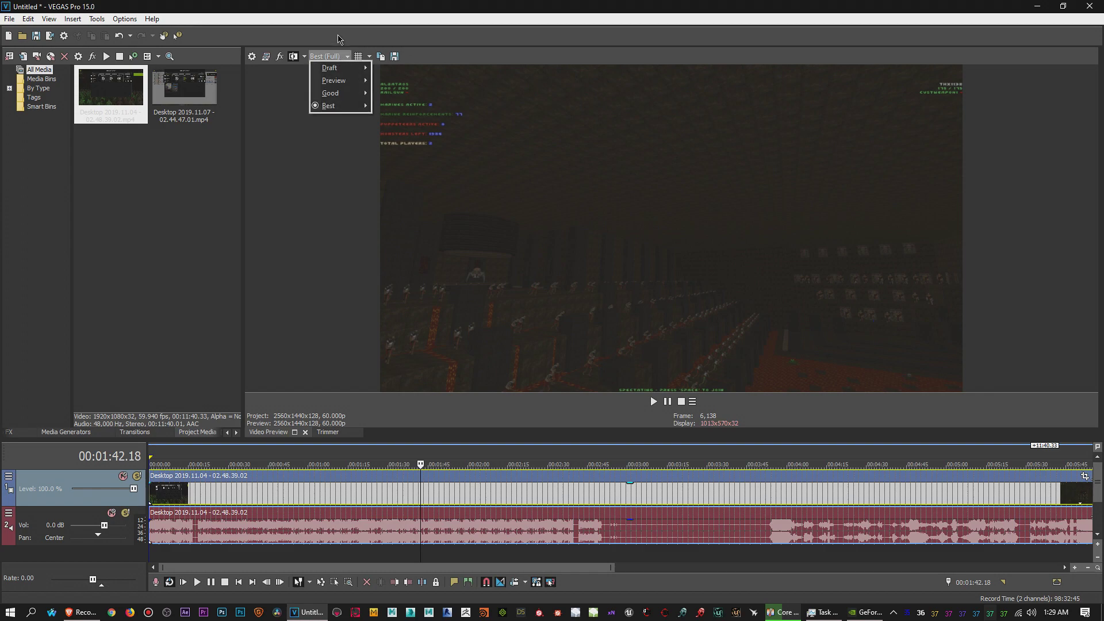
pyautogui.click(338, 39)
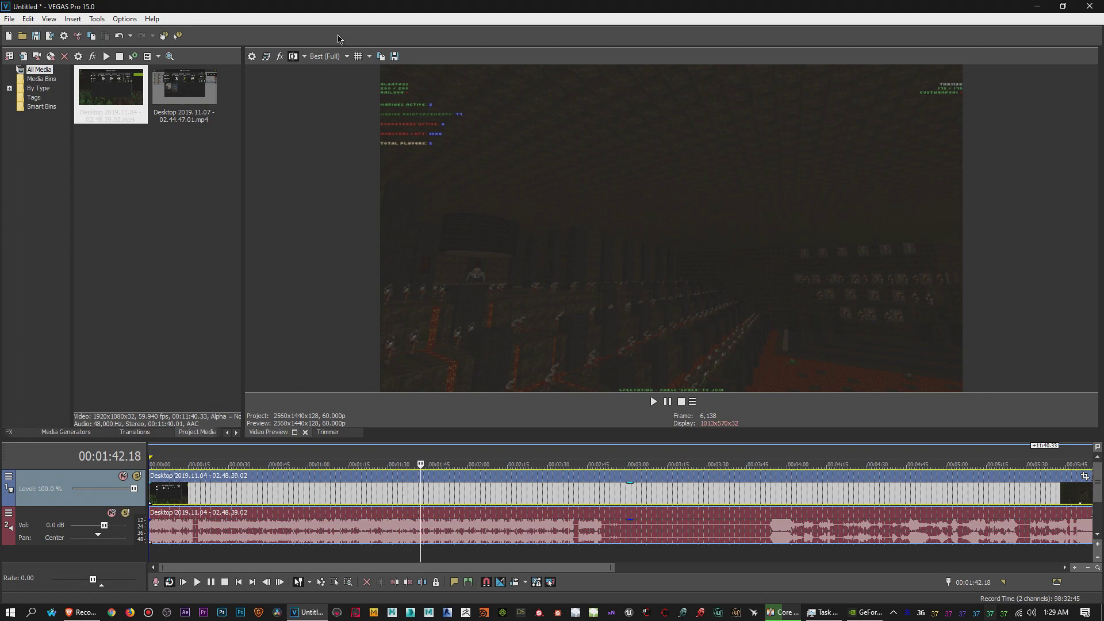
pyautogui.click(201, 100)
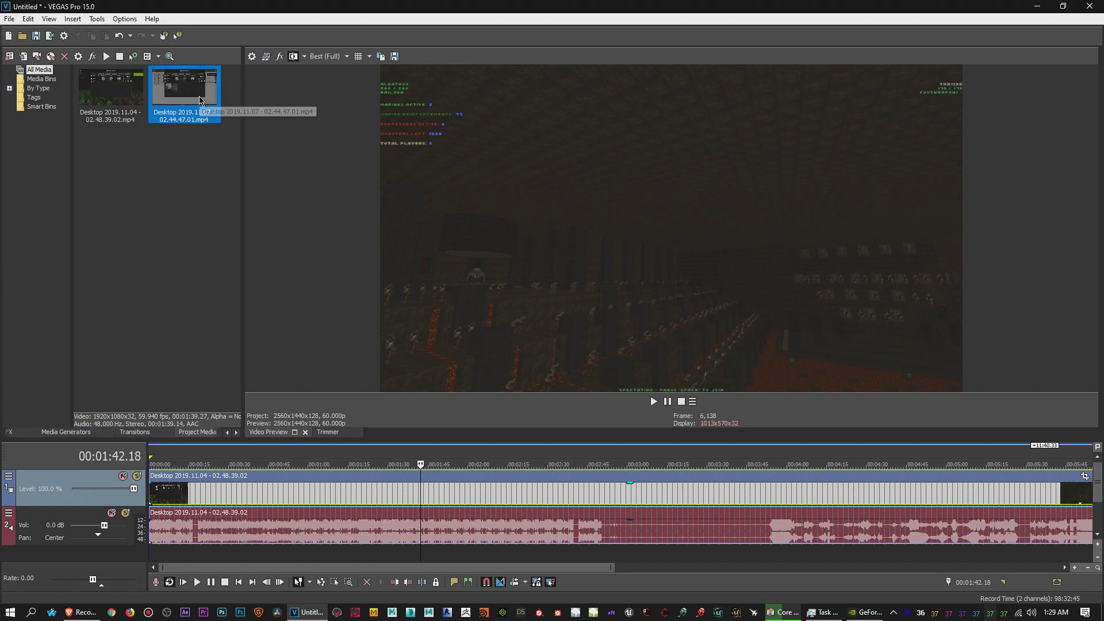
pyautogui.rightClick(201, 100)
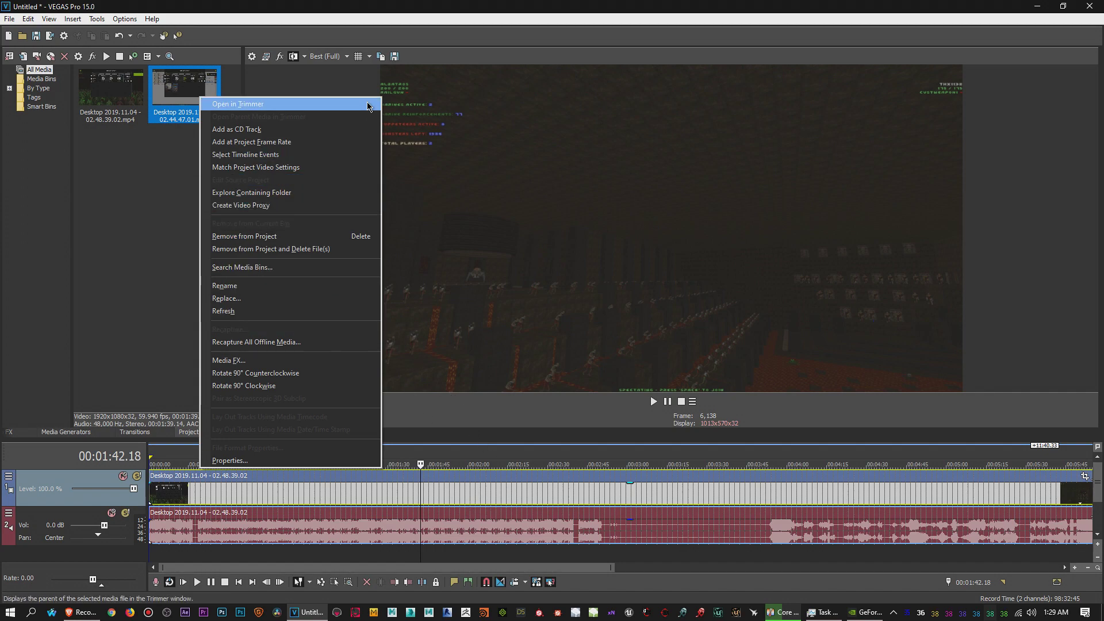
pyautogui.click(308, 85)
# - Set the video preview quality to Best (Full)
pyautogui.click(325, 56)
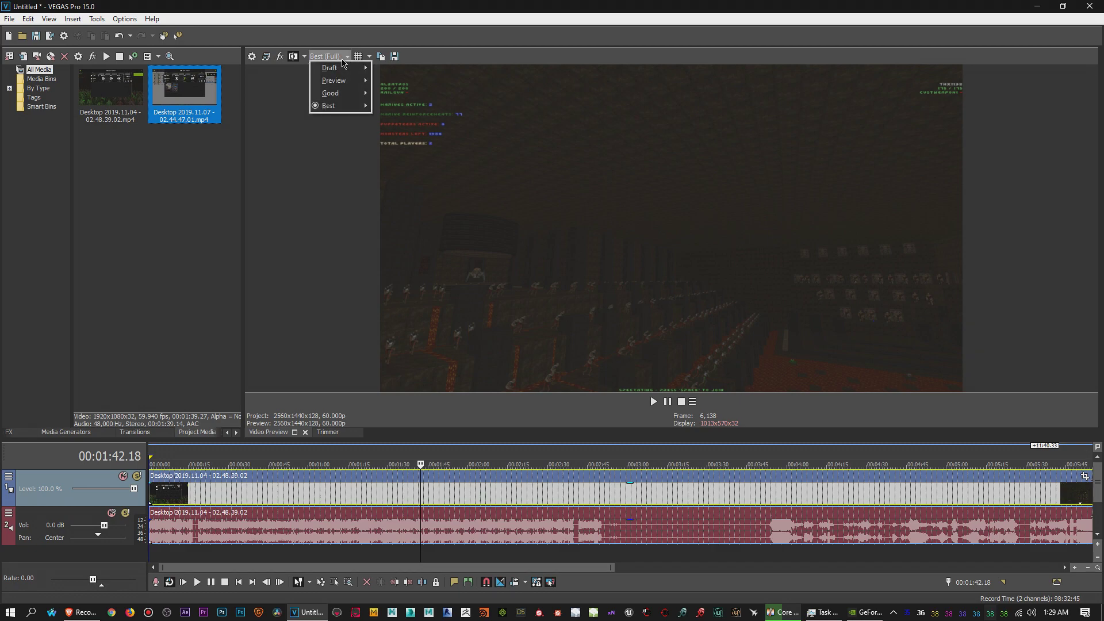
pyautogui.moveTo(342, 86)
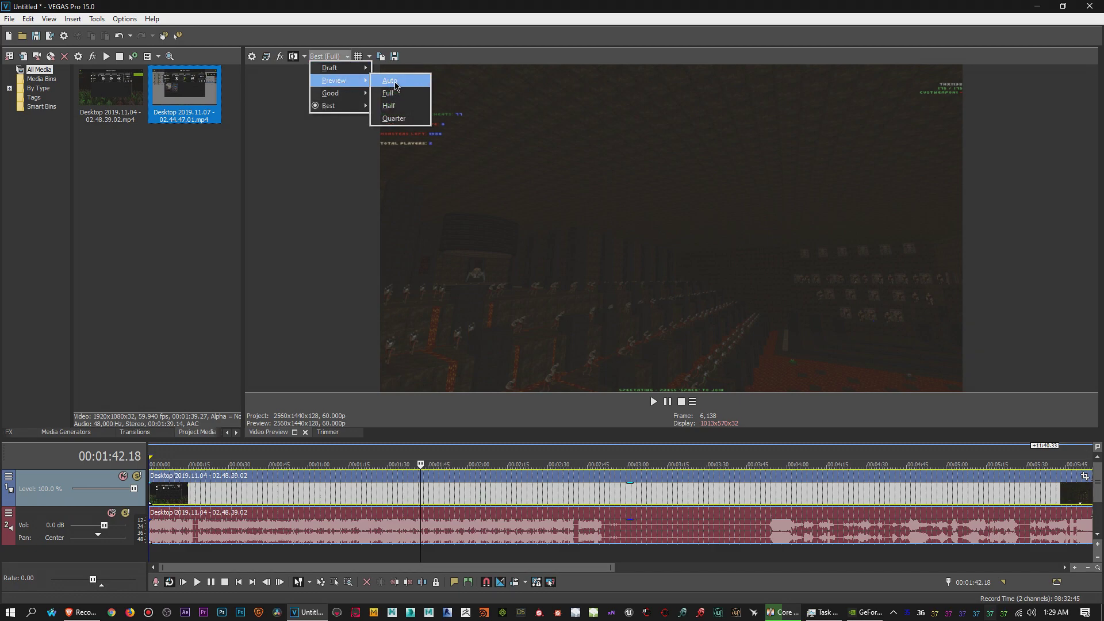
pyautogui.moveTo(345, 107)
pyautogui.click(385, 117)
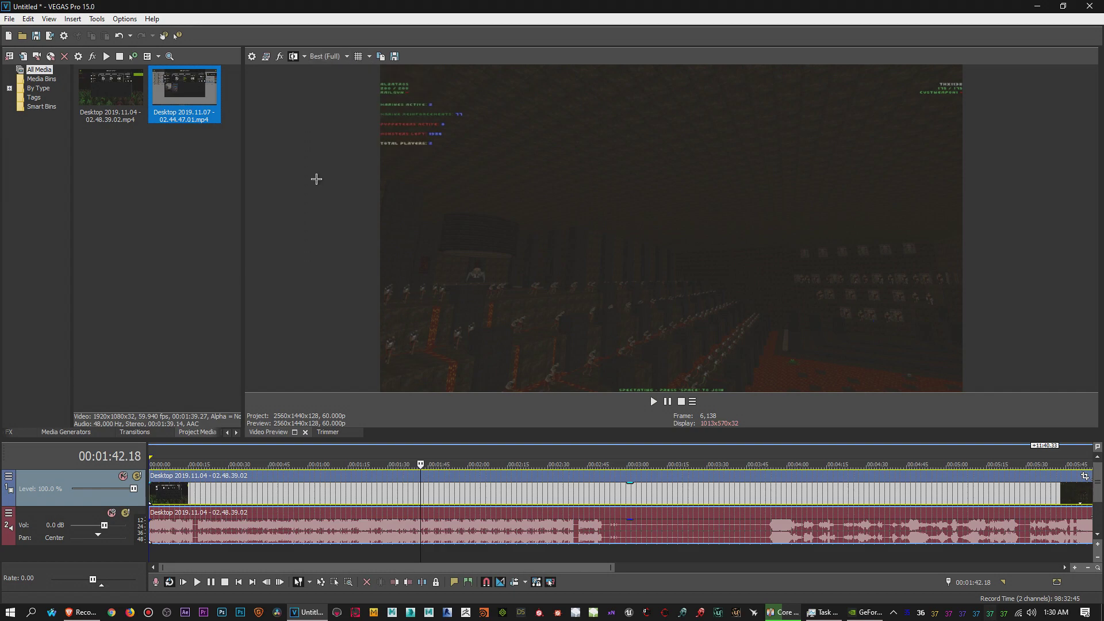
# - Open the render settings for the project and choose the MAGIX AVC/AAC MP4 format
pyautogui.click(9, 19)
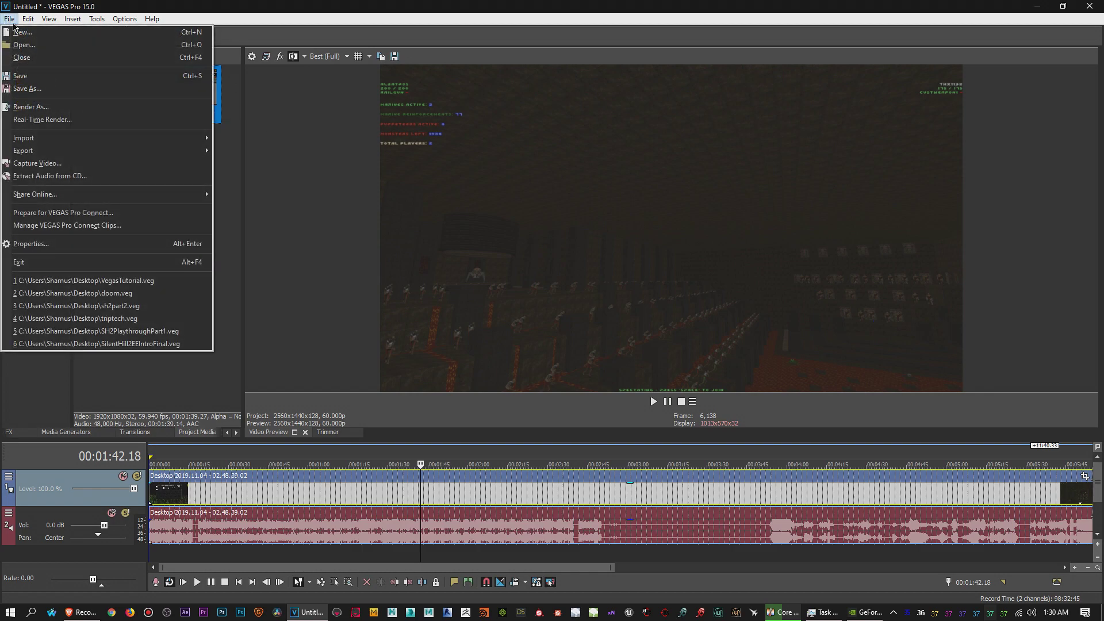
pyautogui.click(89, 108)
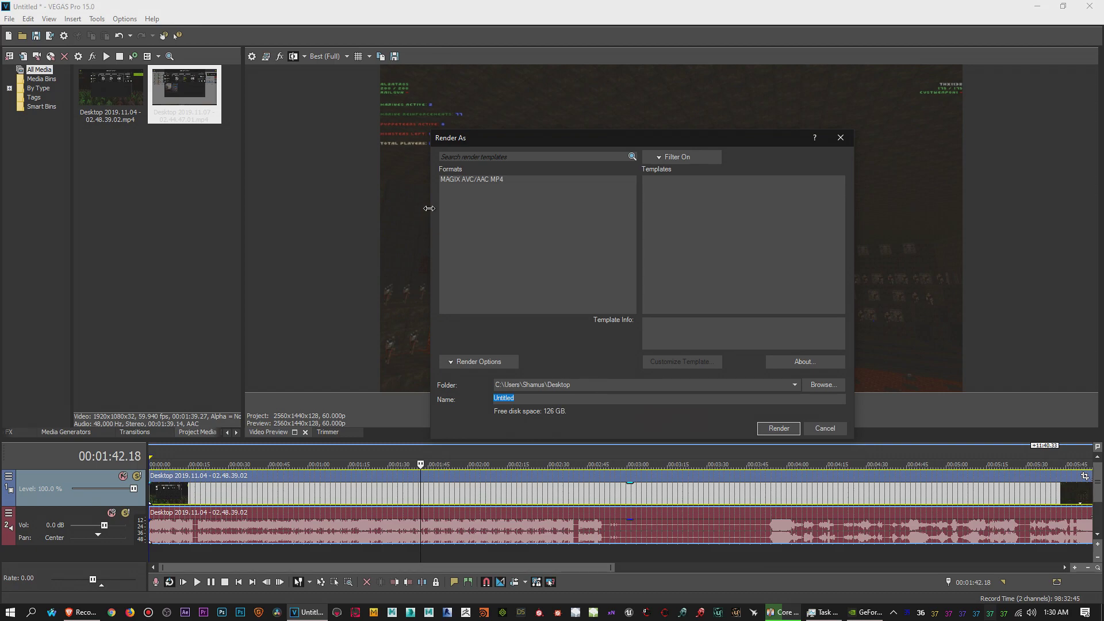
pyautogui.click(497, 180)
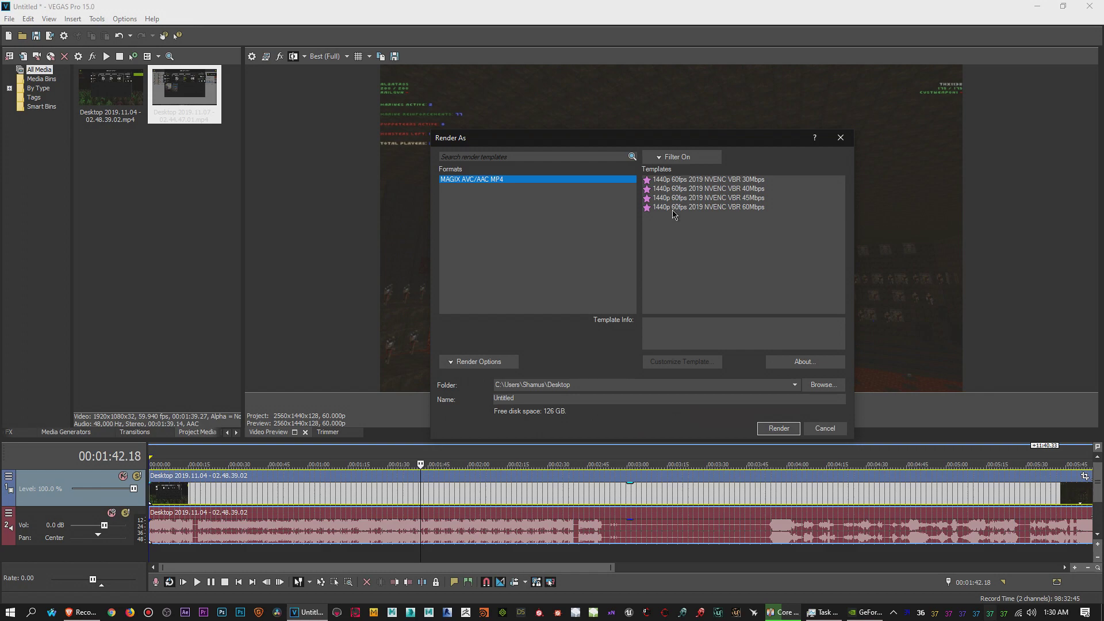
# - Turn off the favorites-only filter, look through all MAGIX AVC/AAC MP4 templates, and restore the filter
pyautogui.click(659, 159)
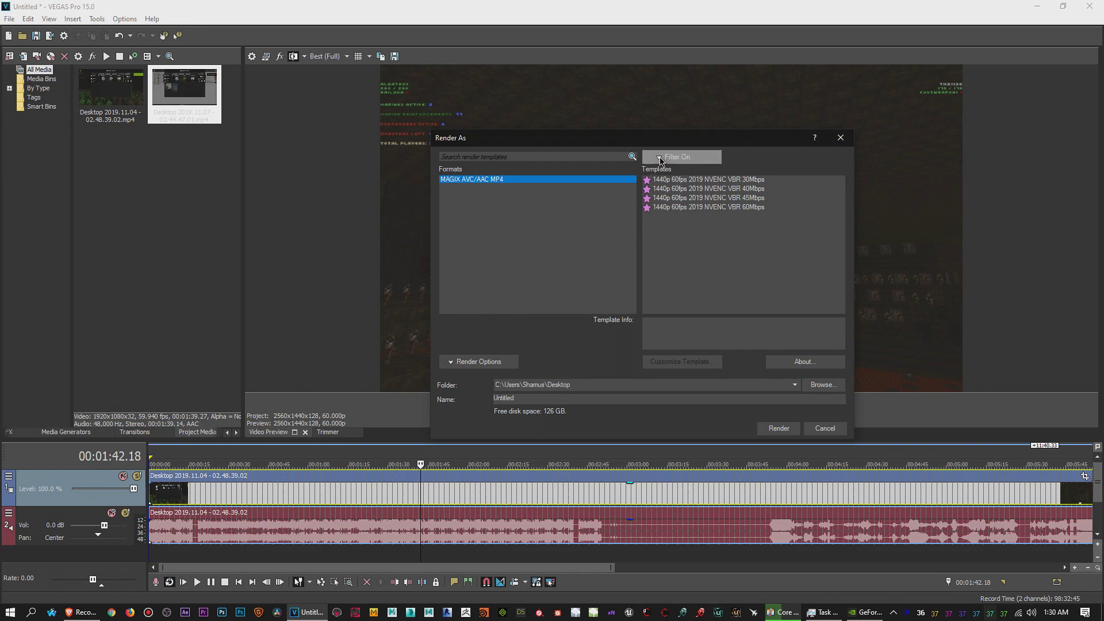
pyautogui.click(741, 168)
pyautogui.click(741, 168)
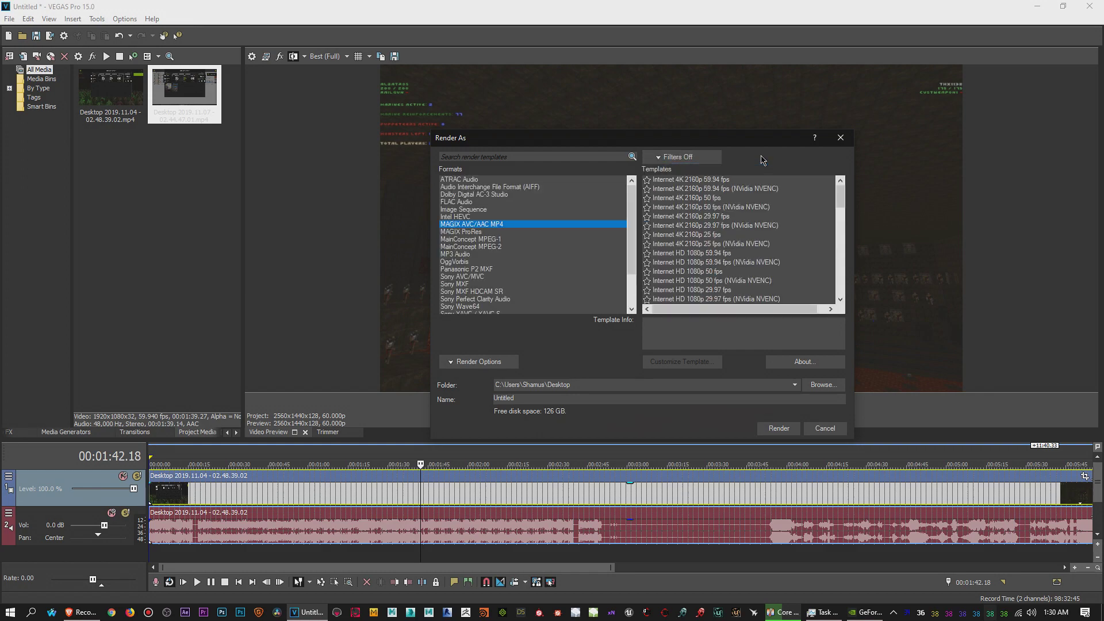
pyautogui.moveTo(842, 201)
pyautogui.mouseDown()
pyautogui.moveTo(843, 250)
pyautogui.moveTo(842, 197)
pyautogui.mouseUp()
pyautogui.moveTo(841, 201); pyautogui.dragTo(841, 202)
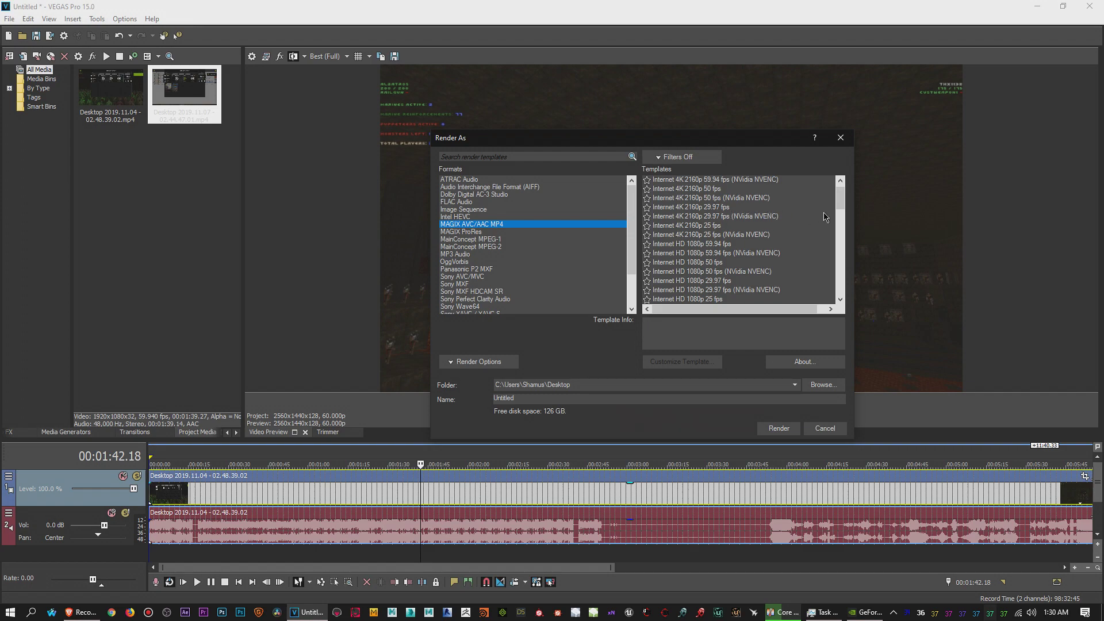
pyautogui.scroll(-2, 843, 204)
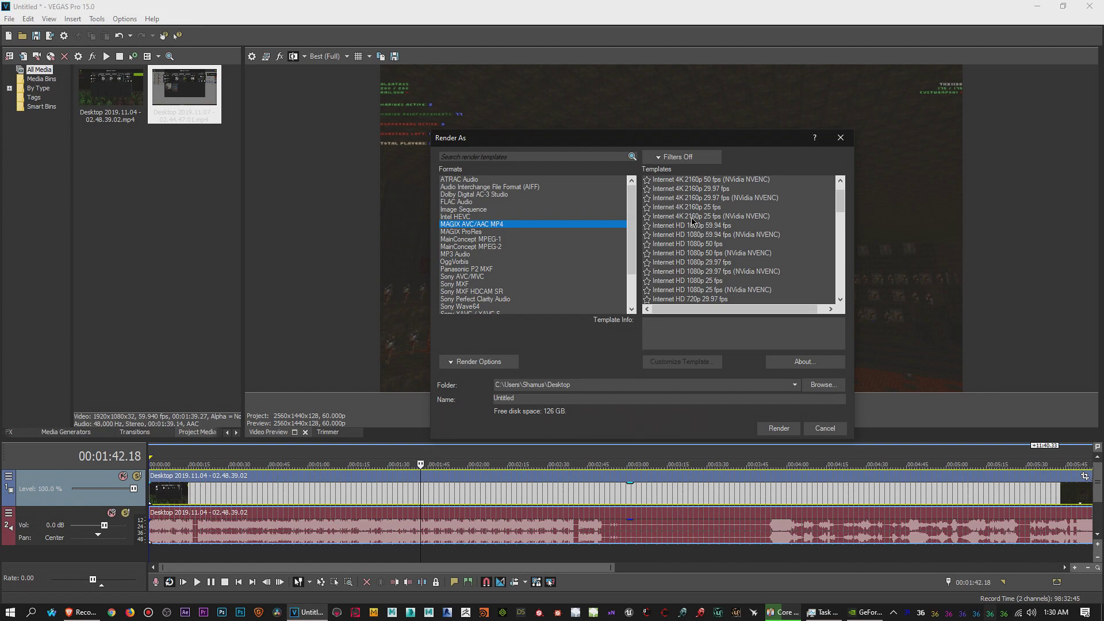
pyautogui.click(663, 156)
pyautogui.click(671, 171)
pyautogui.click(766, 158)
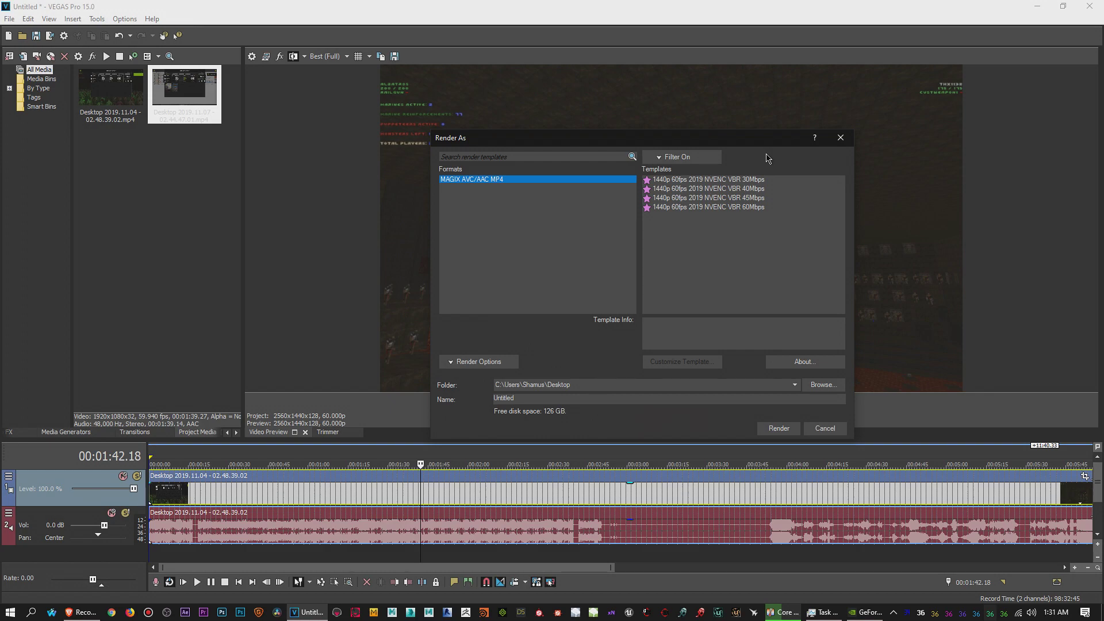
# - Select the 1440p 60fps 2019 NVENC VBR 45Mbps template and examine favorite marks in the unfiltered list before showing only favorites again
pyautogui.click(649, 199)
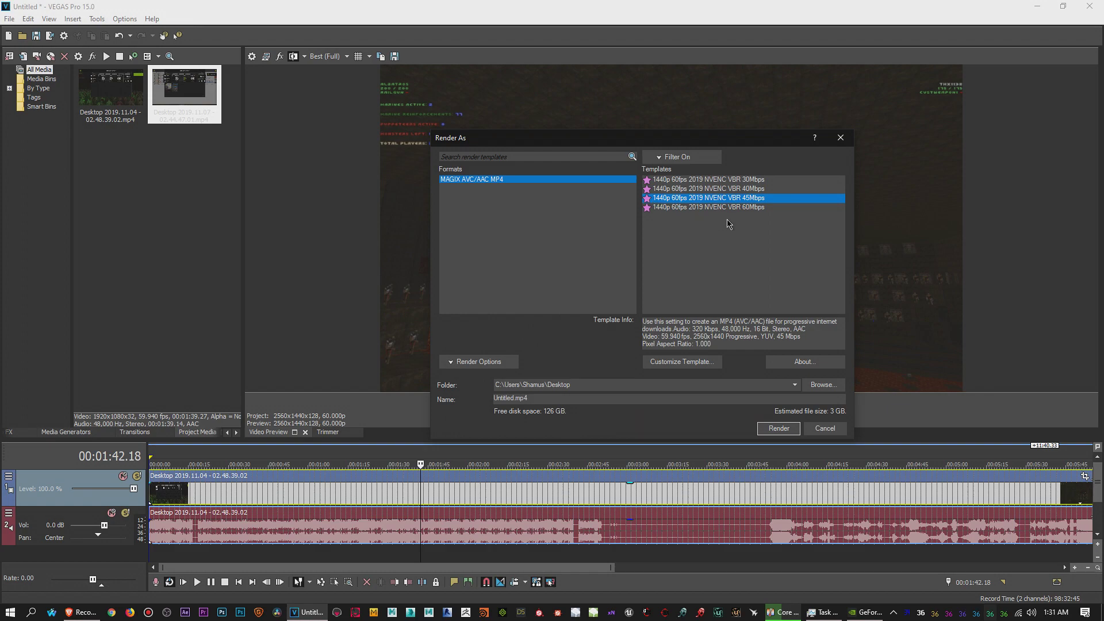
pyautogui.click(659, 156)
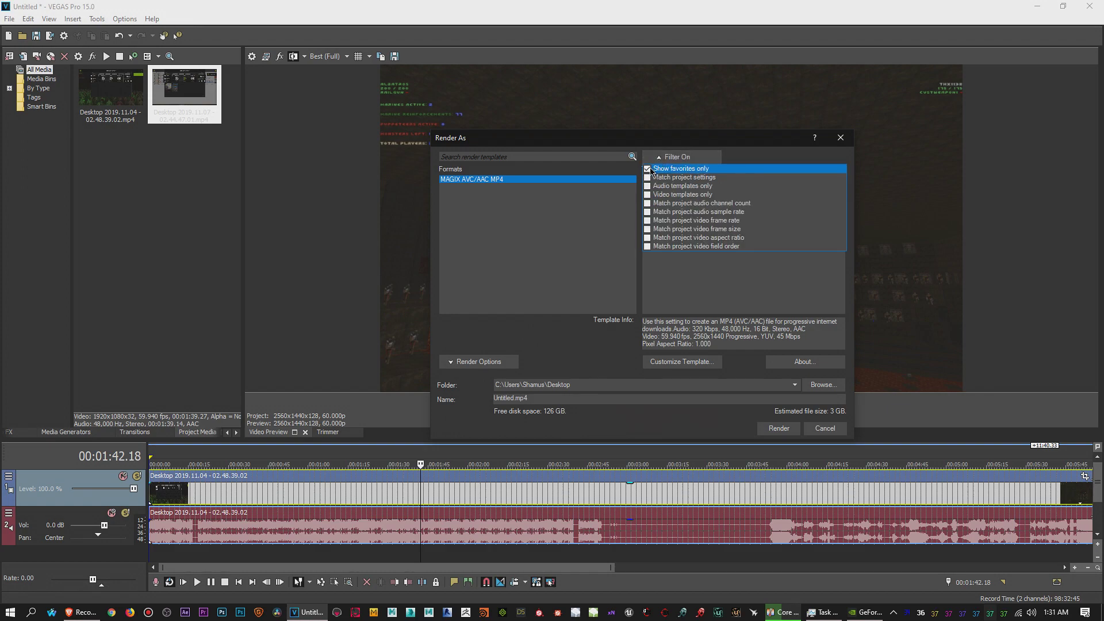
pyautogui.click(647, 169)
pyautogui.click(760, 167)
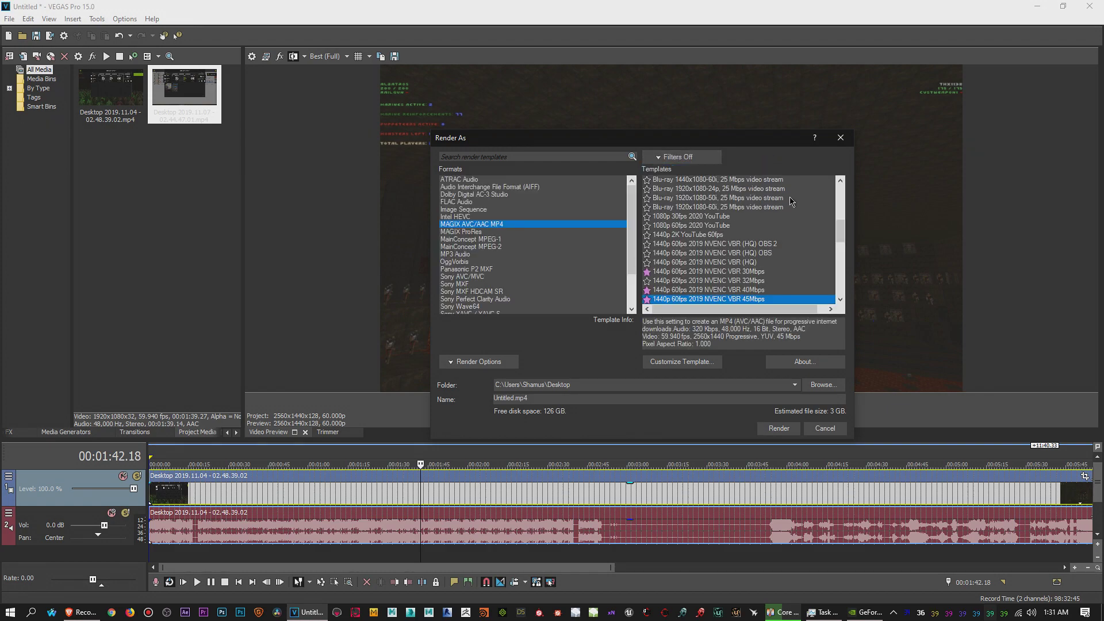
pyautogui.moveTo(839, 232)
pyautogui.mouseDown()
pyautogui.moveTo(837, 247)
pyautogui.moveTo(822, 240)
pyautogui.mouseUp()
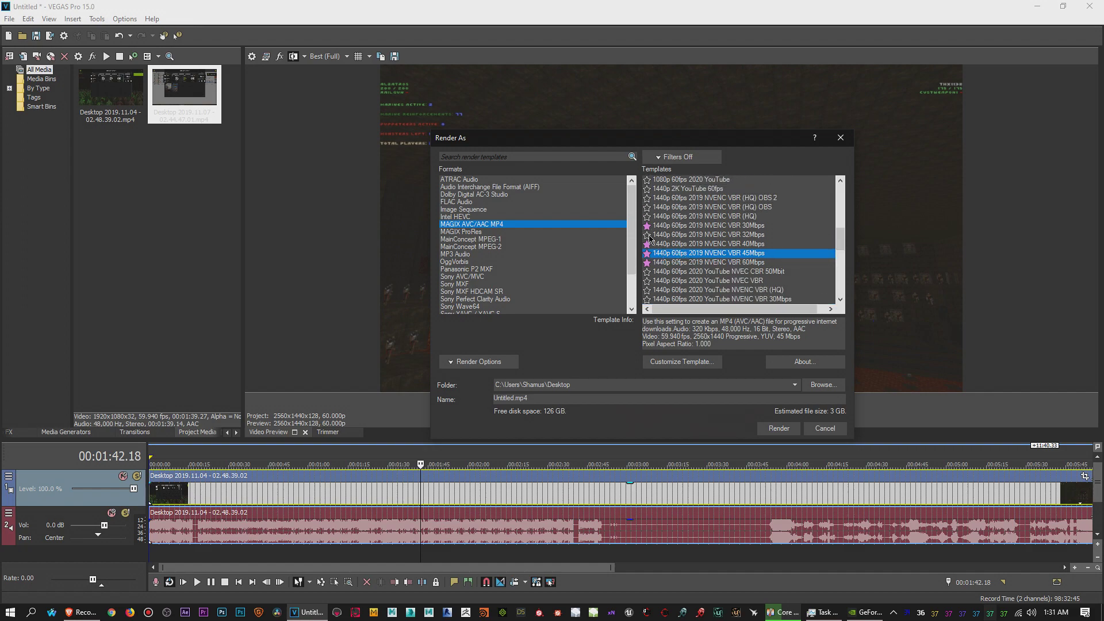
pyautogui.click(653, 157)
pyautogui.click(647, 170)
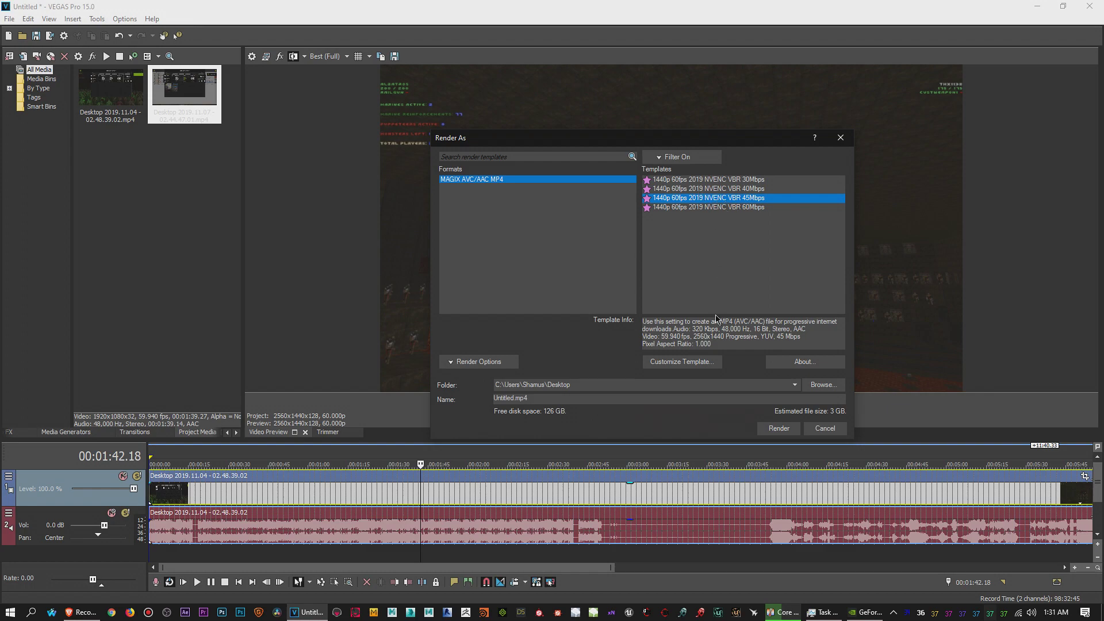
# - Open the 1440p 60fps 2019 NVENC VBR 40Mbps template's custom settings and review encode mode NV Encoder, the NVENC preset and RC mode VBR - high quality
pyautogui.click(732, 191)
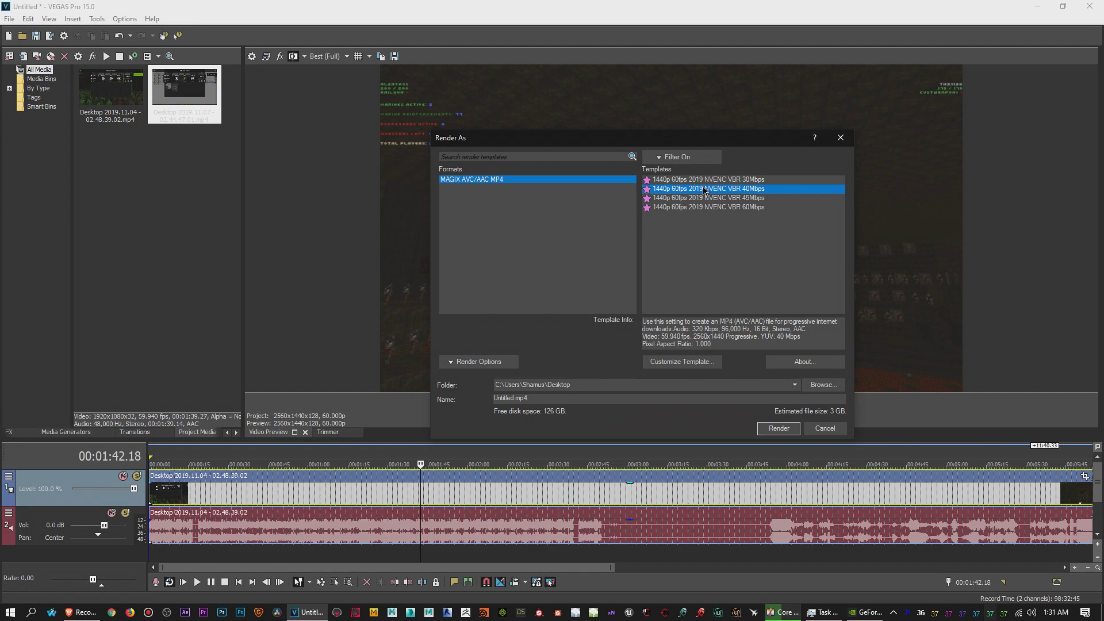
pyautogui.click(692, 362)
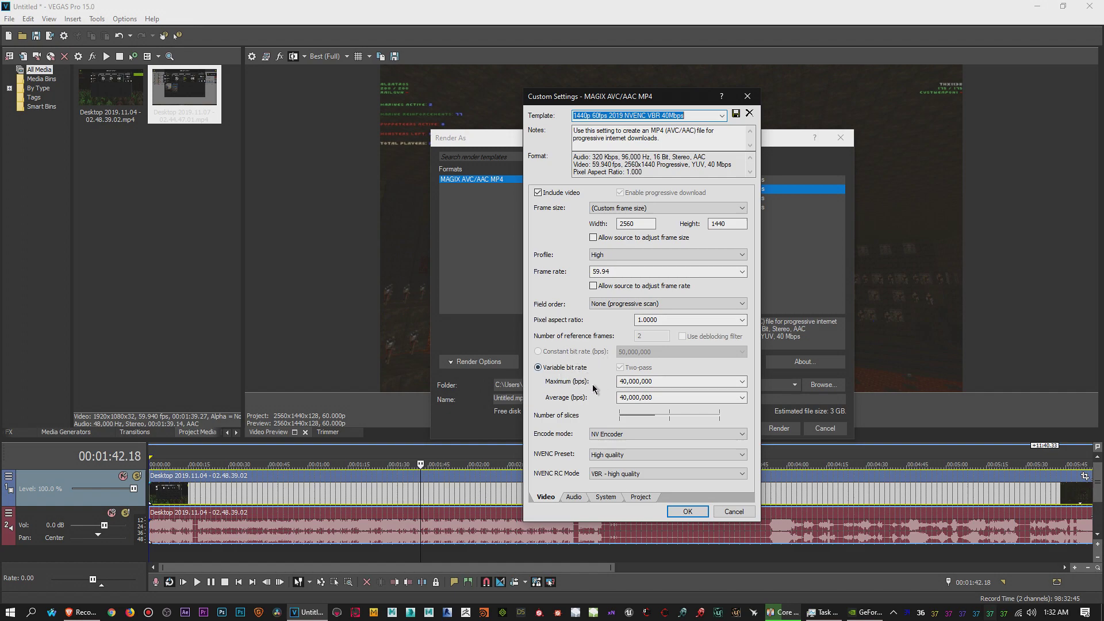
pyautogui.click(595, 435)
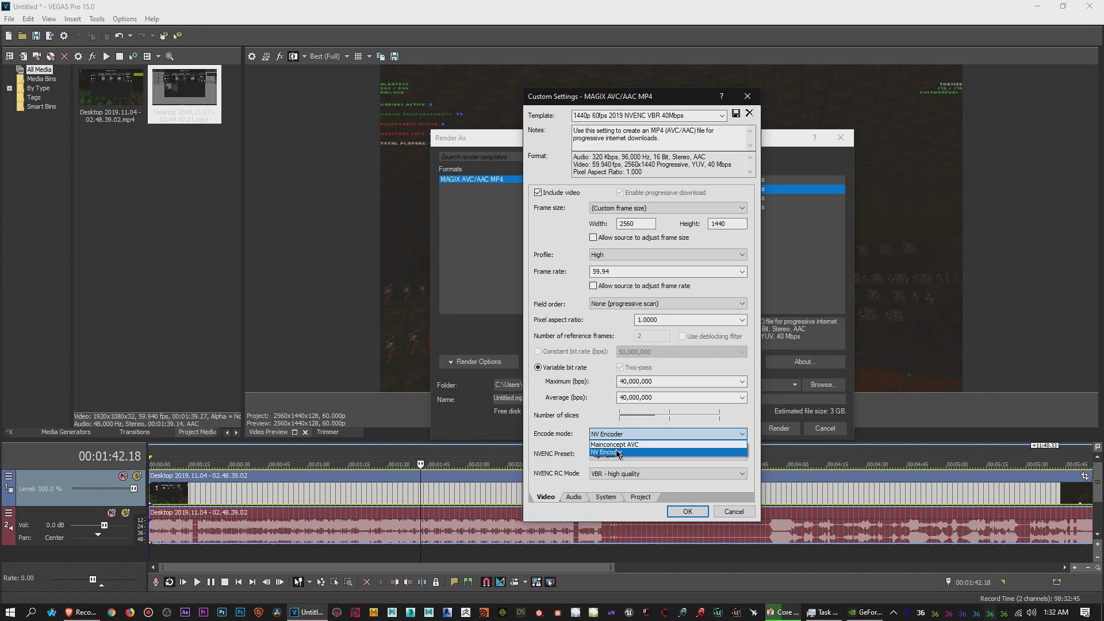
pyautogui.click(617, 451)
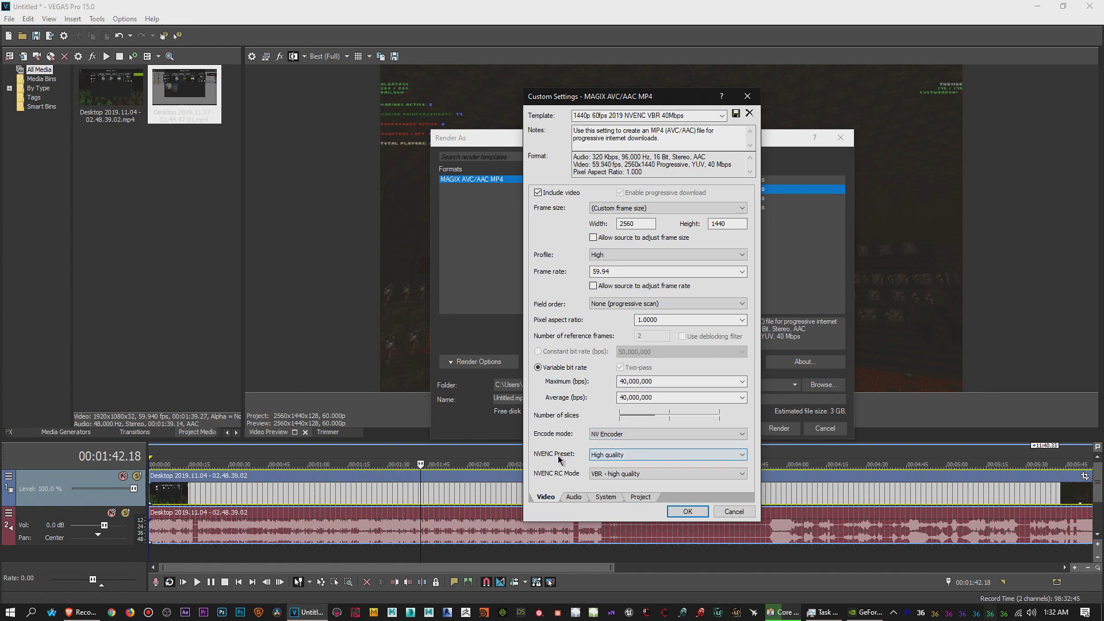
pyautogui.click(634, 456)
pyautogui.click(608, 401)
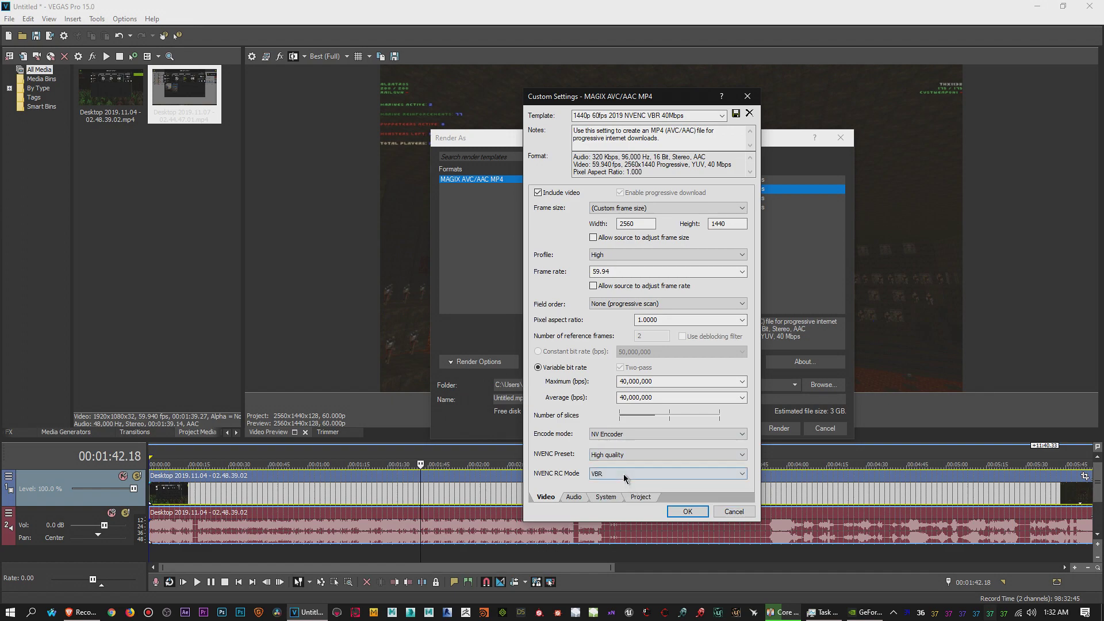
pyautogui.click(626, 474)
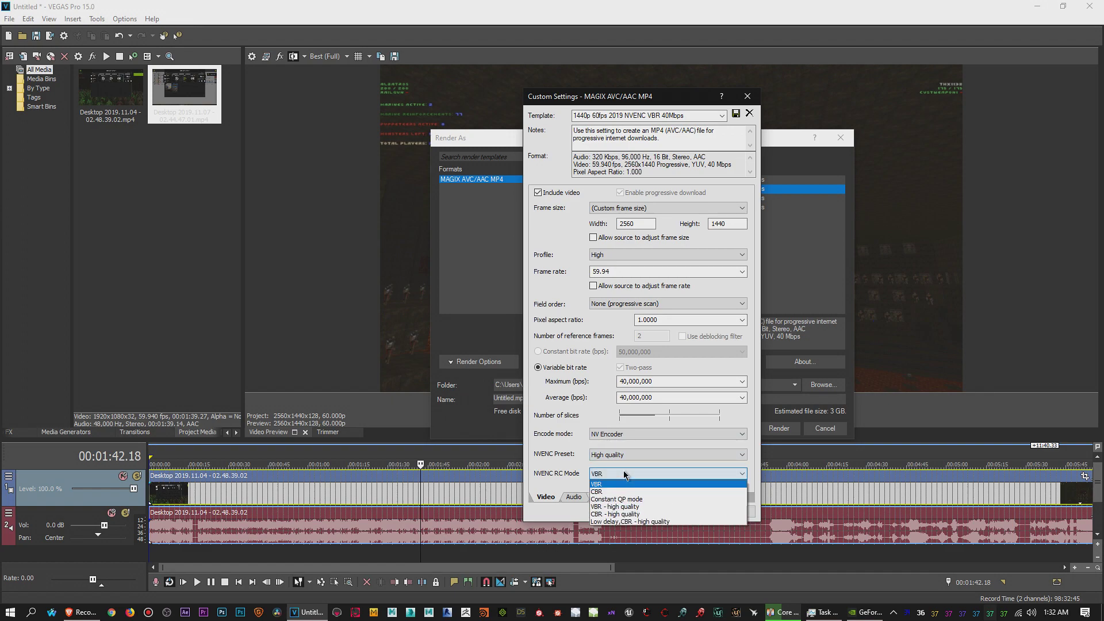
pyautogui.click(614, 507)
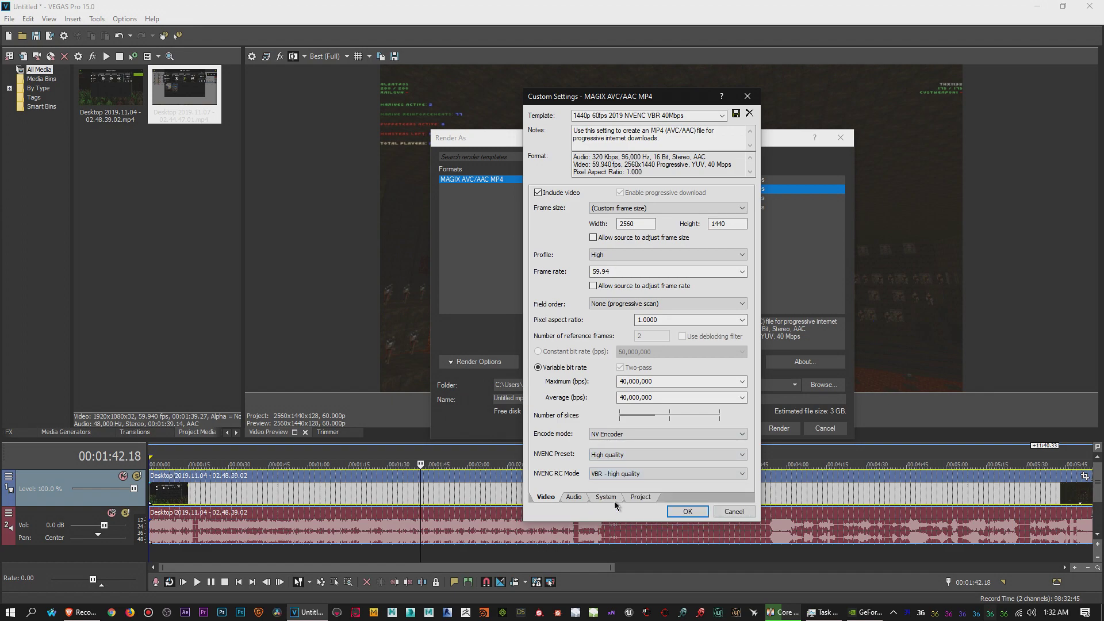
# - Examine the template's audio bit rate options and project rendering quality, then close the custom settings and render dialogs without saving or rendering
pyautogui.click(577, 497)
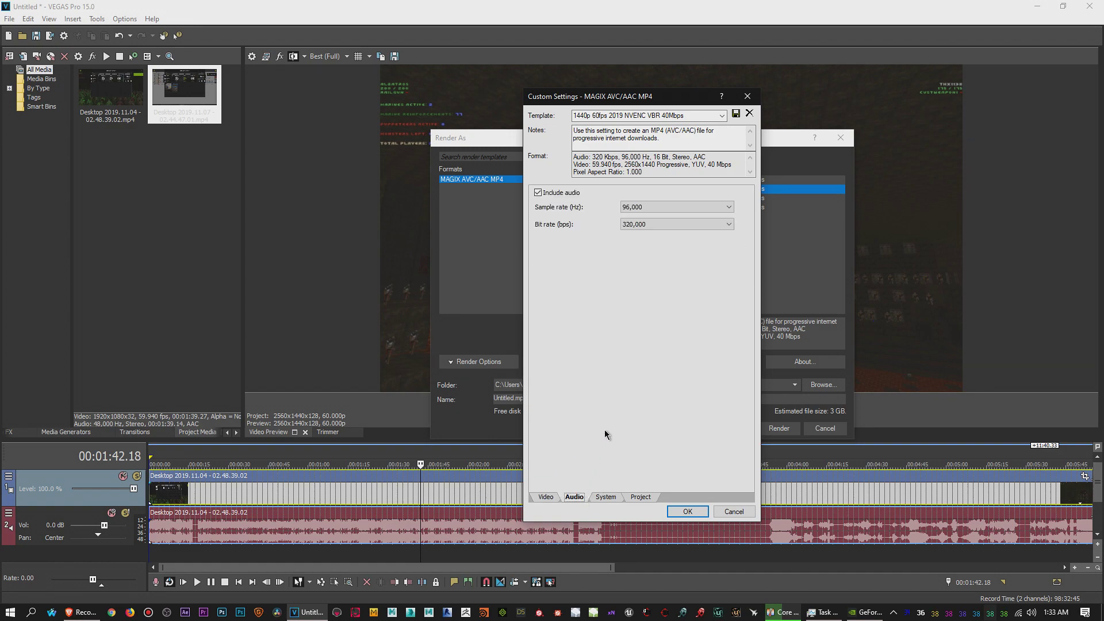
pyautogui.click(653, 226)
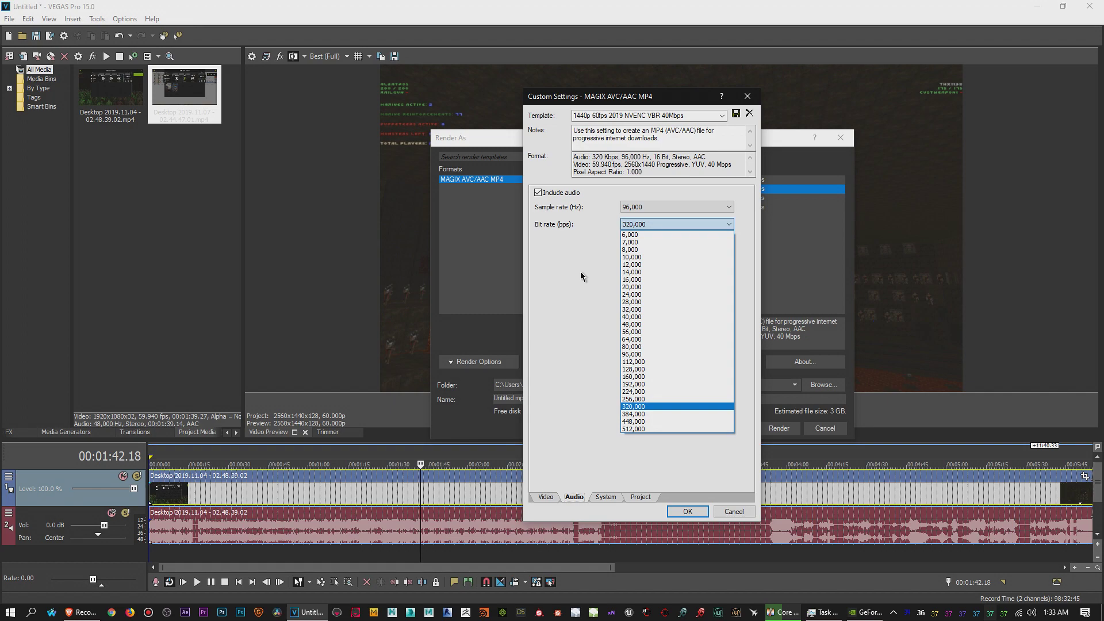
pyautogui.click(577, 314)
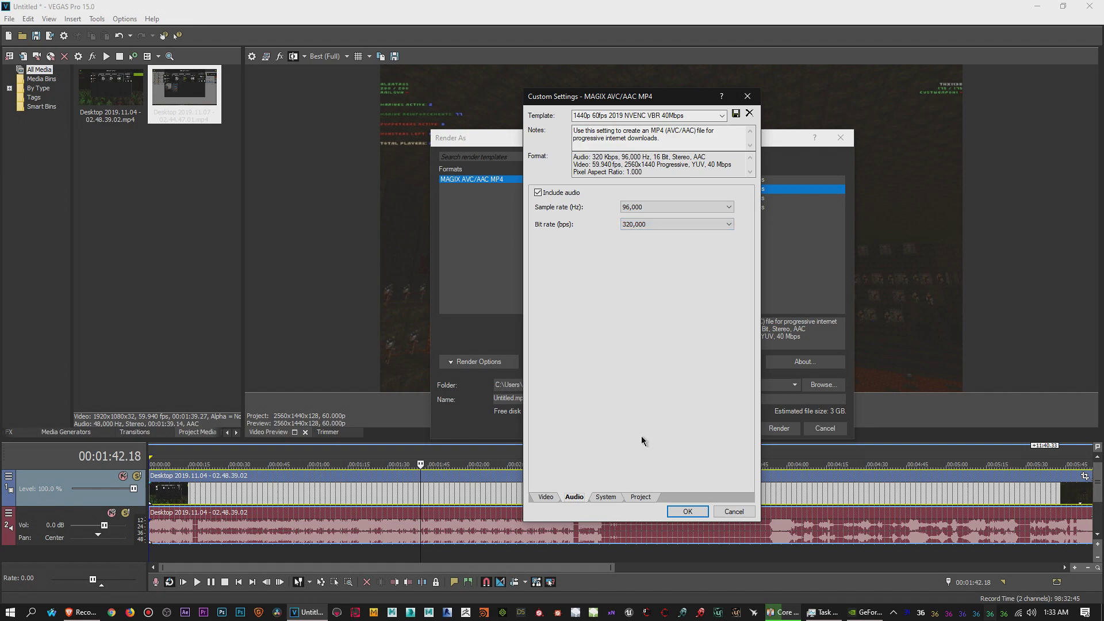
pyautogui.click(640, 497)
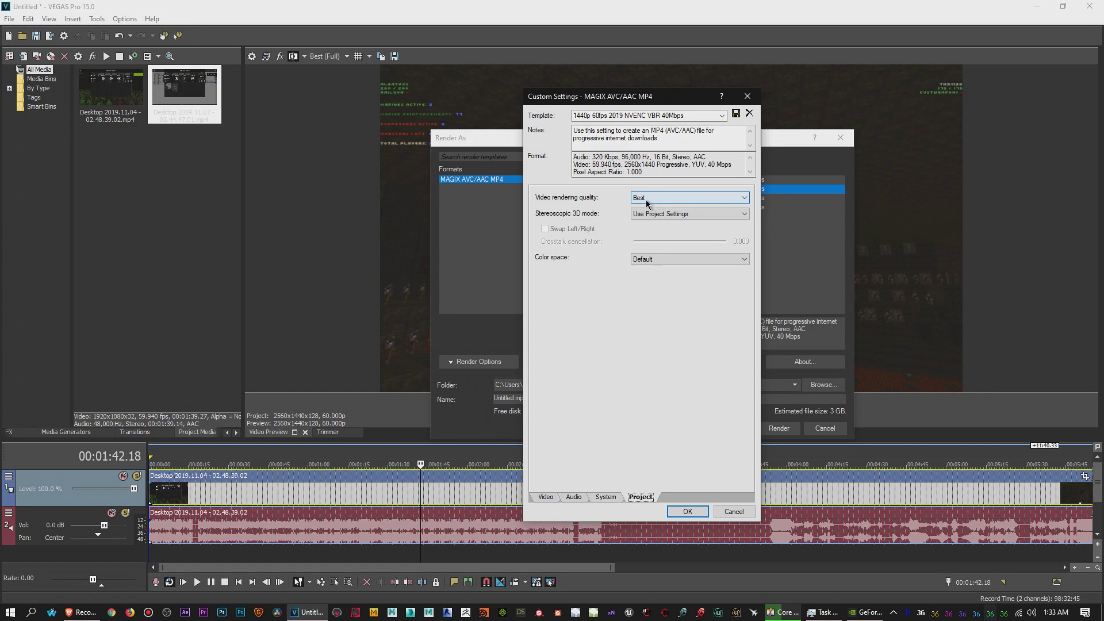
pyautogui.click(735, 514)
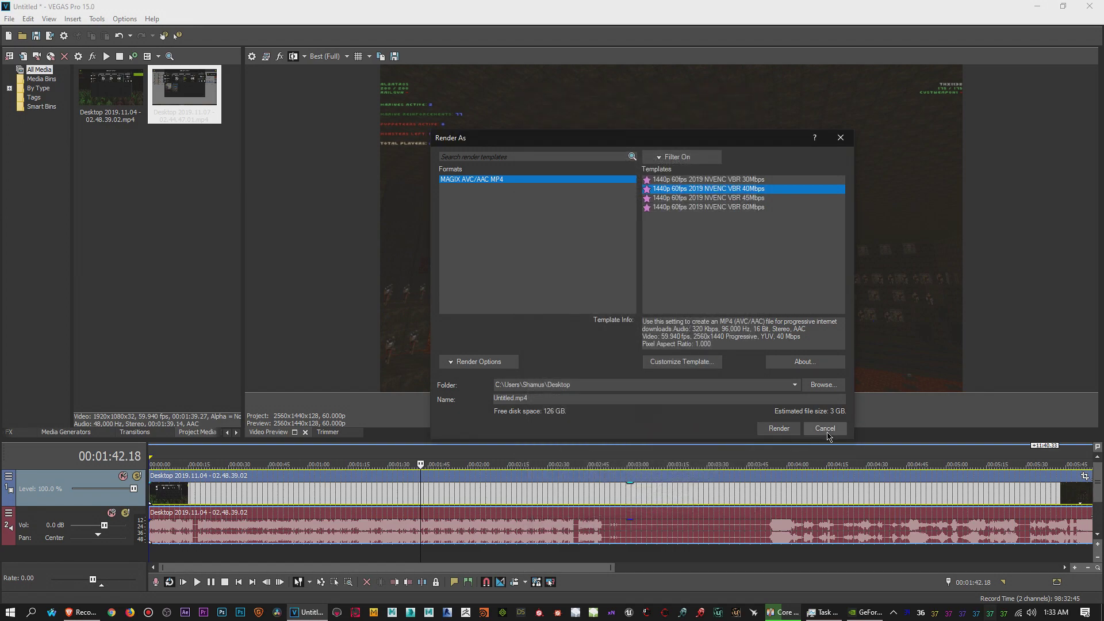
pyautogui.click(832, 432)
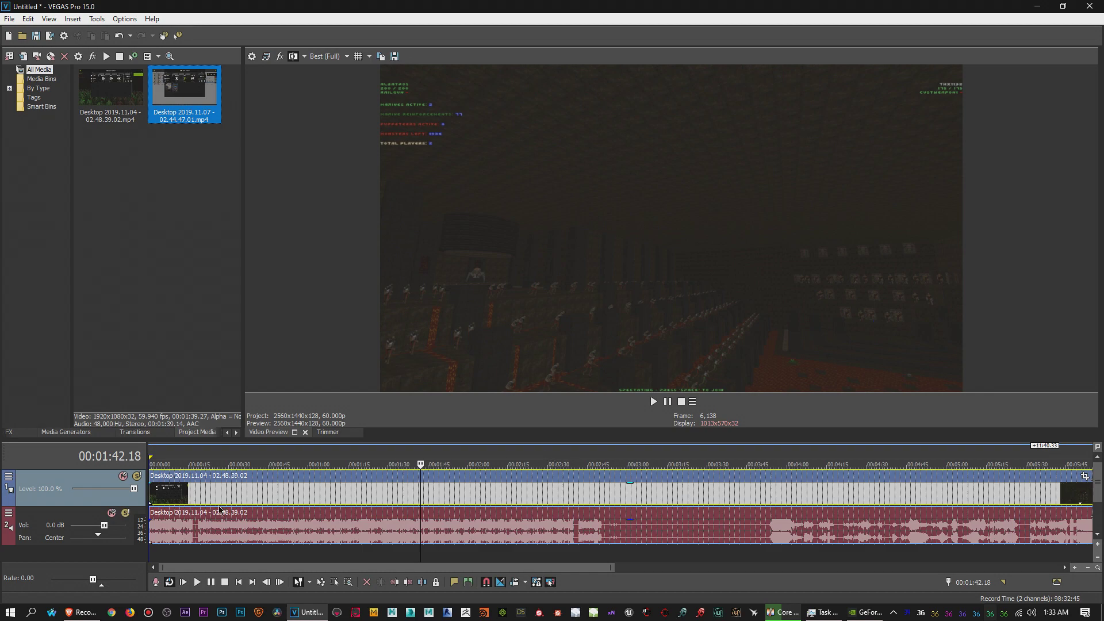
# - Switch to the Brave browser and read YouTube's recommended upload encoding settings for container, codecs, frame rate, video bitrates and audio bitrates
pyautogui.click(80, 612)
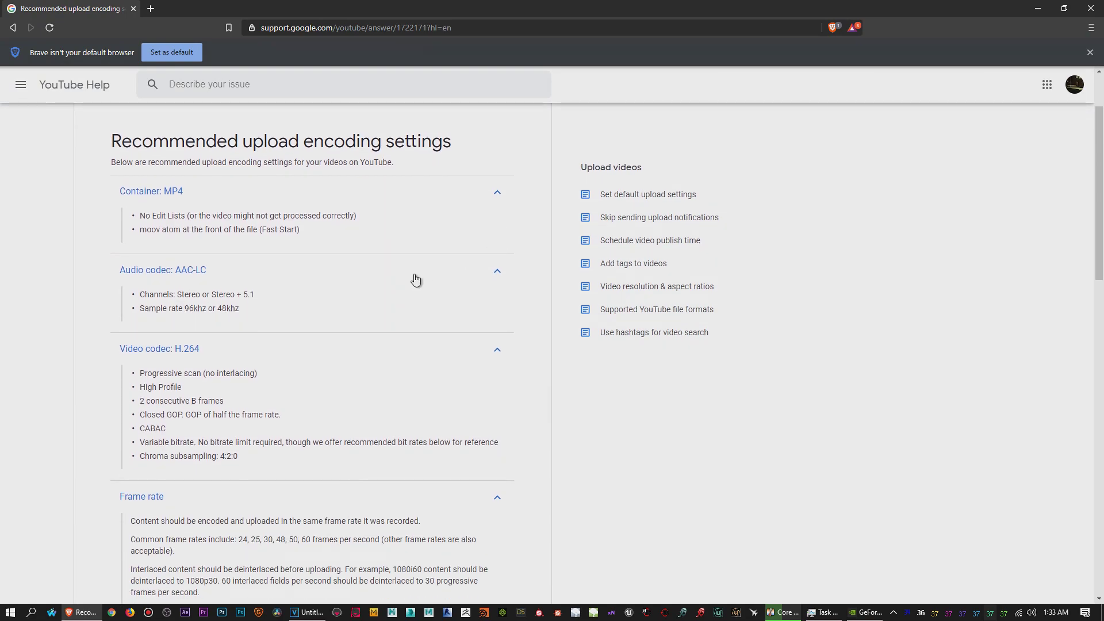
pyautogui.scroll(-2, 415, 279)
pyautogui.scroll(-5, 371, 442)
pyautogui.scroll(3, 370, 440)
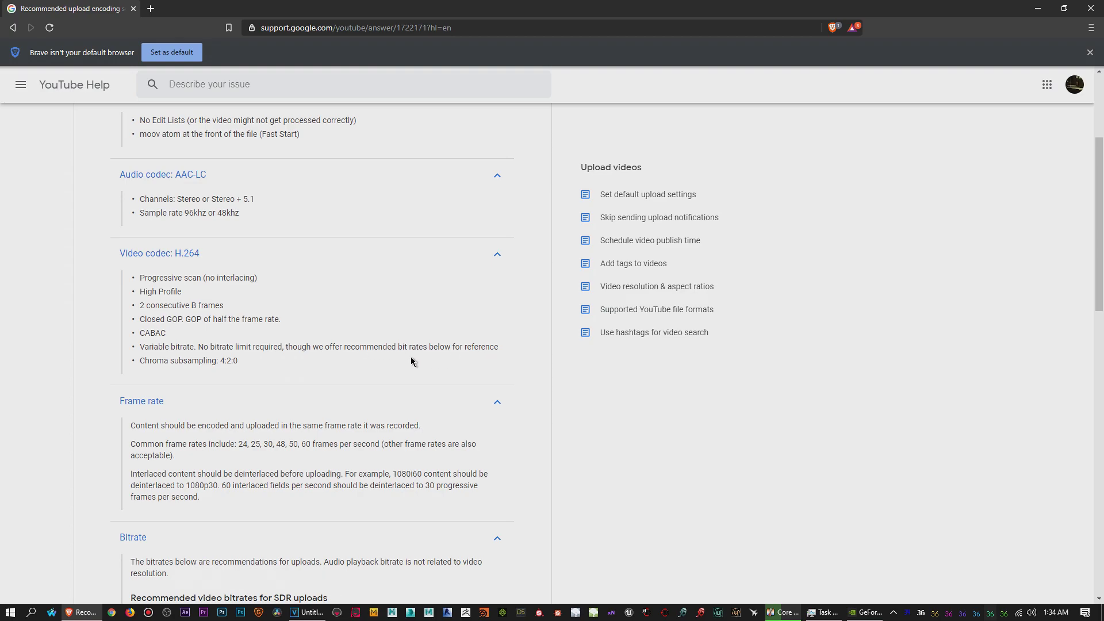
pyautogui.scroll(-5, 397, 397)
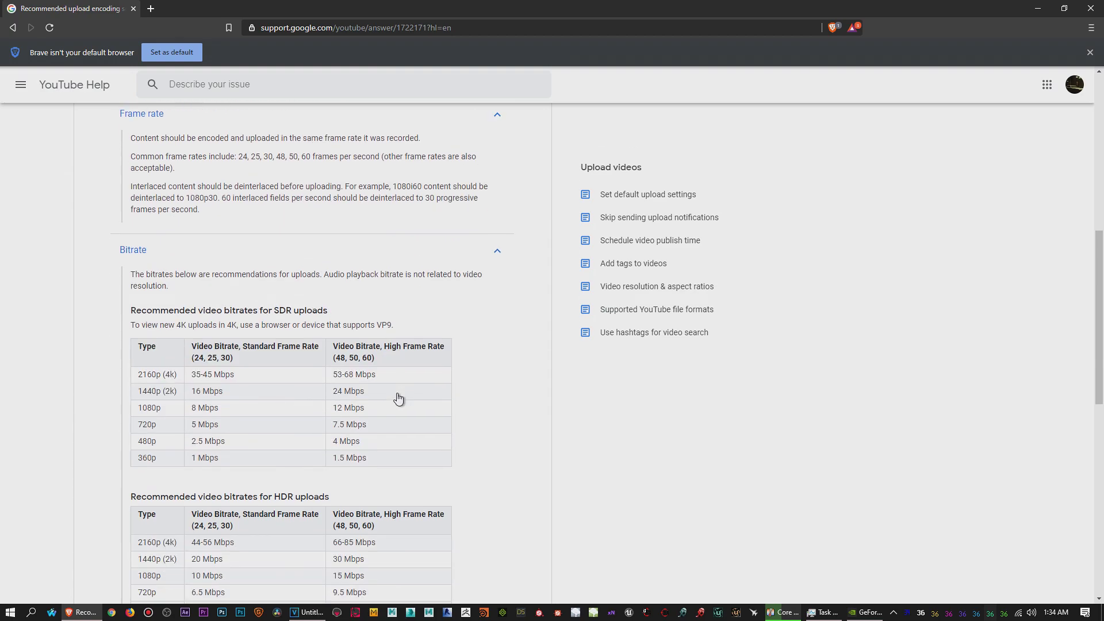
pyautogui.scroll(3, 356, 374)
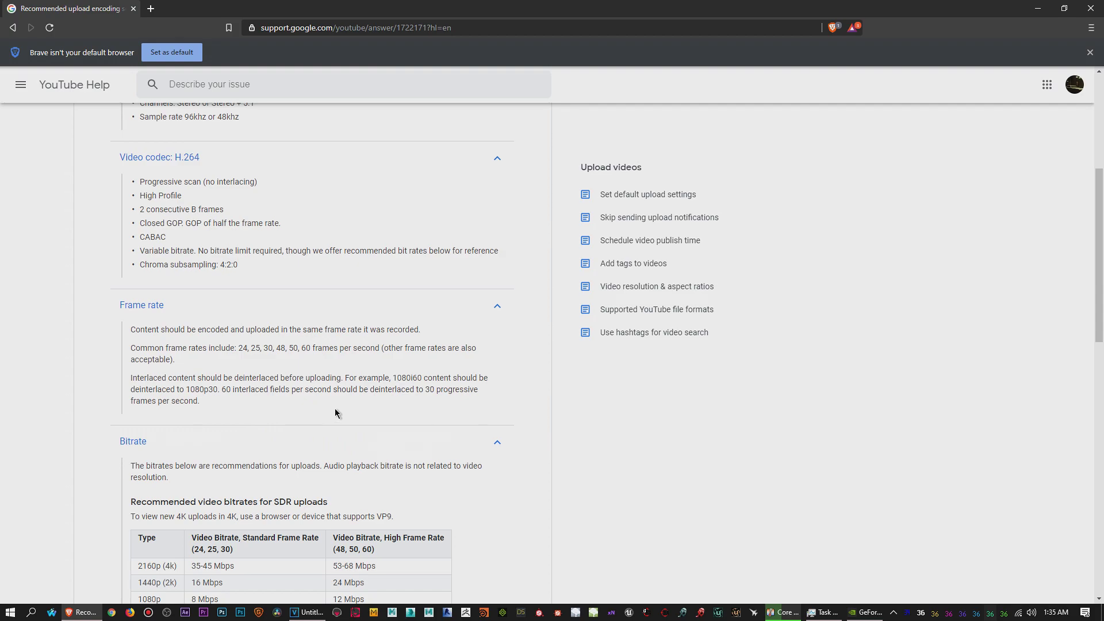
pyautogui.scroll(-5, 335, 409)
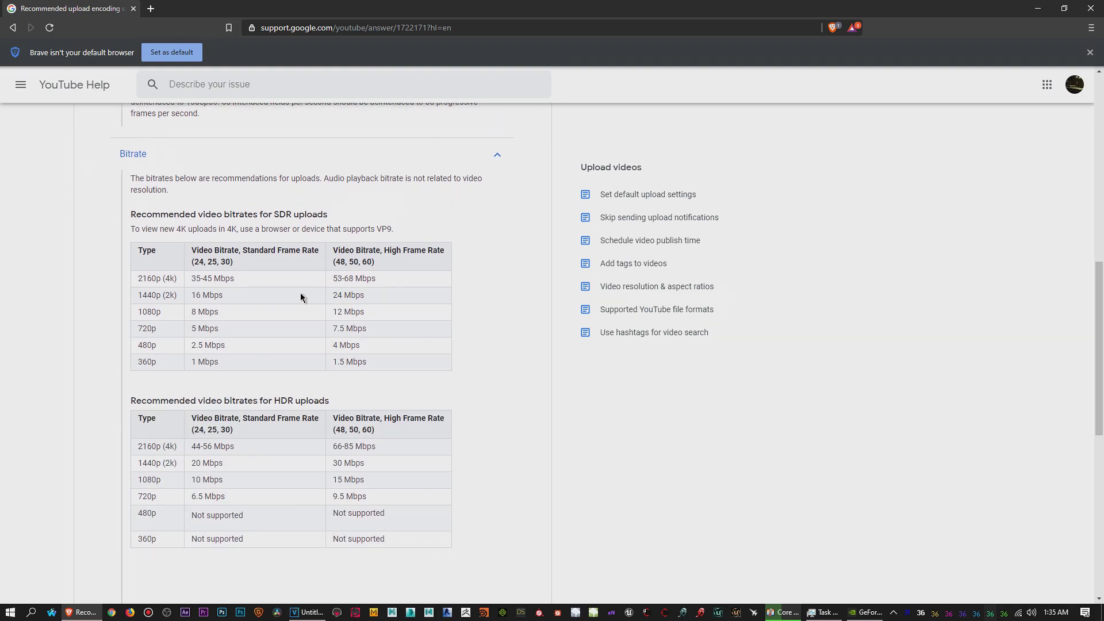
pyautogui.scroll(-2, 298, 402)
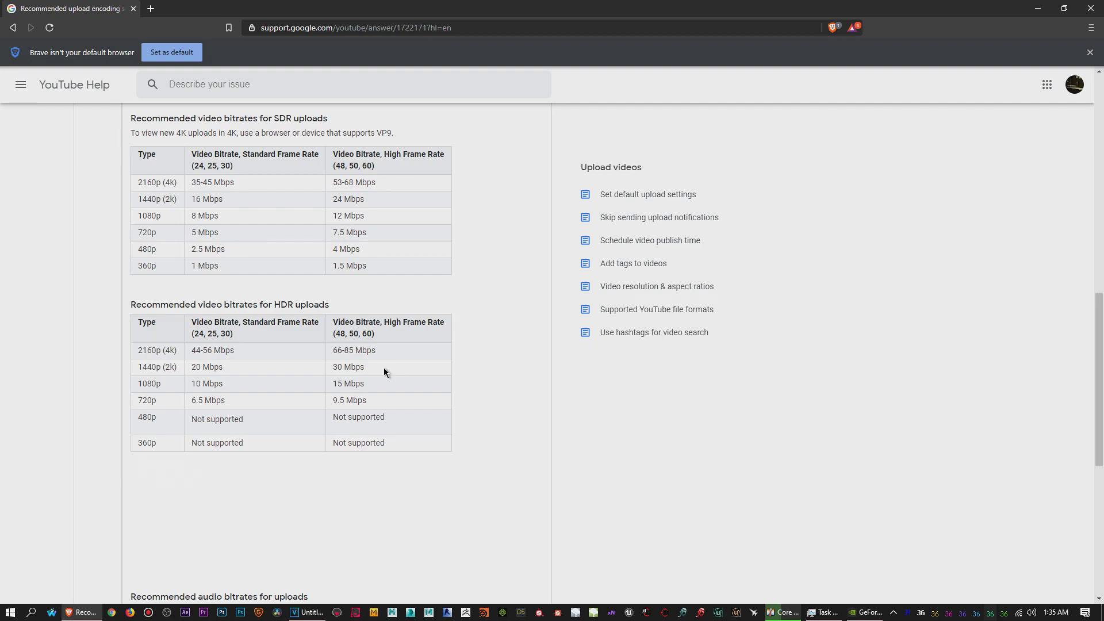
pyautogui.scroll(-7, 401, 406)
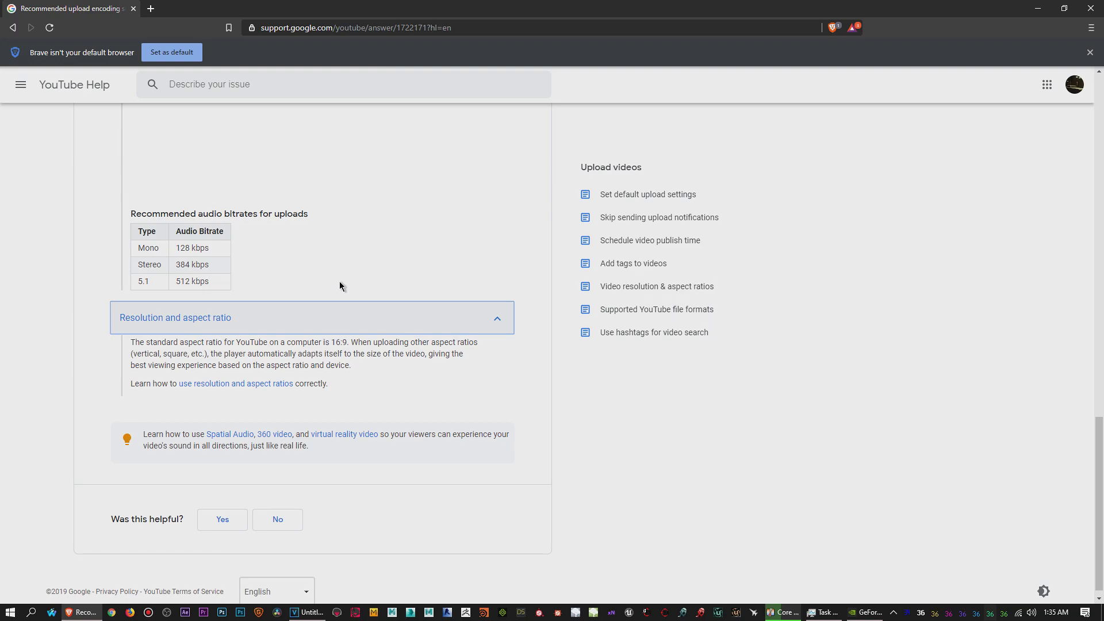
pyautogui.scroll(10, 341, 290)
pyautogui.scroll(8, 345, 311)
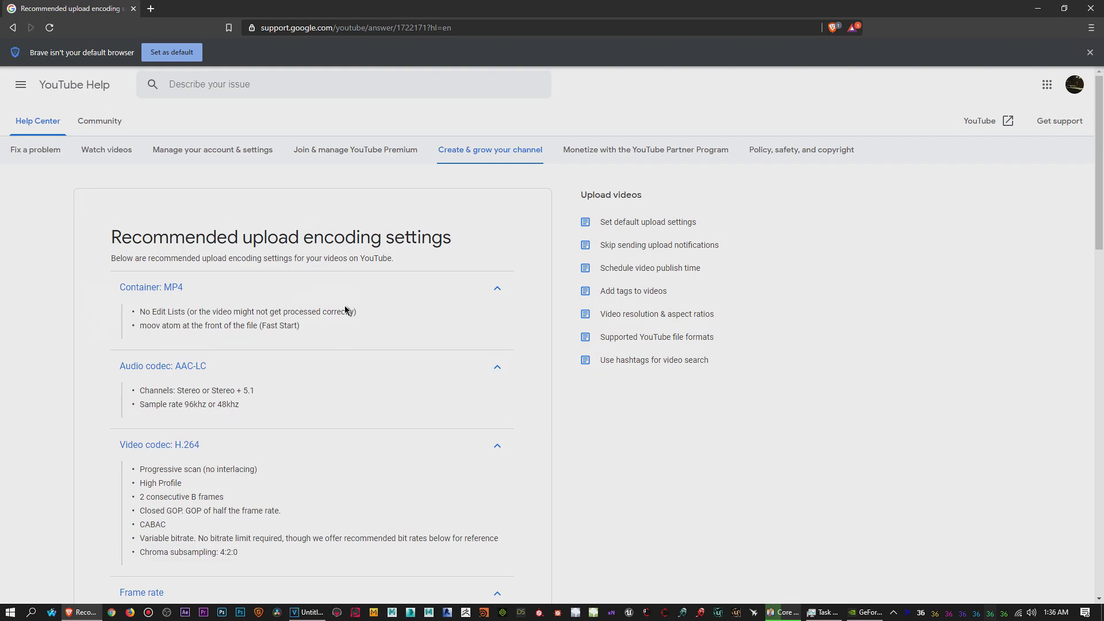
pyautogui.scroll(-7, 349, 345)
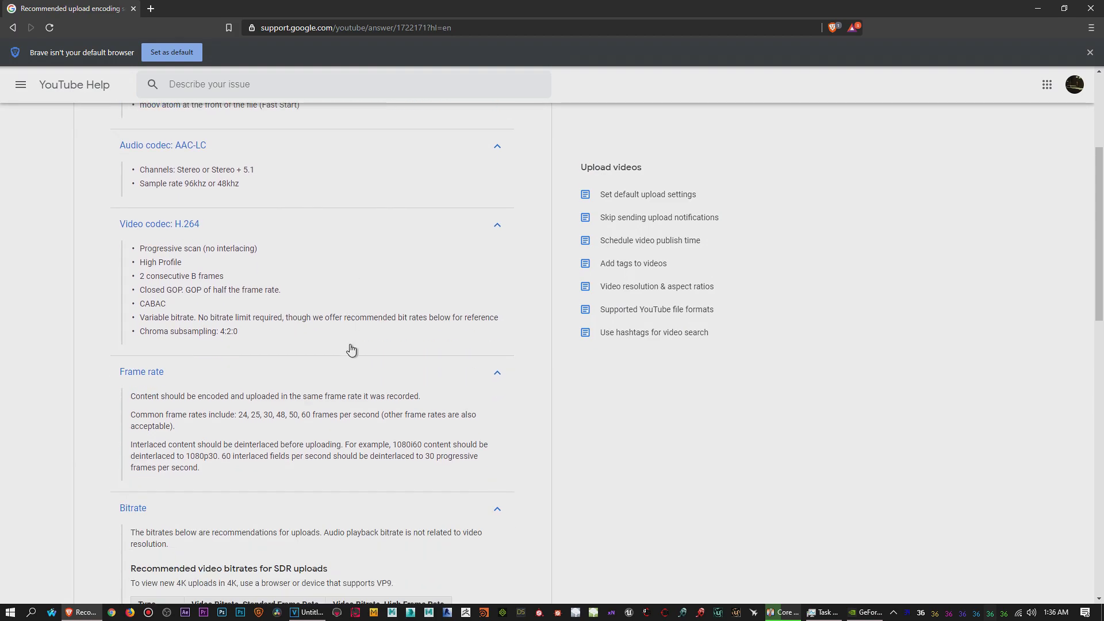
pyautogui.scroll(-1, 350, 344)
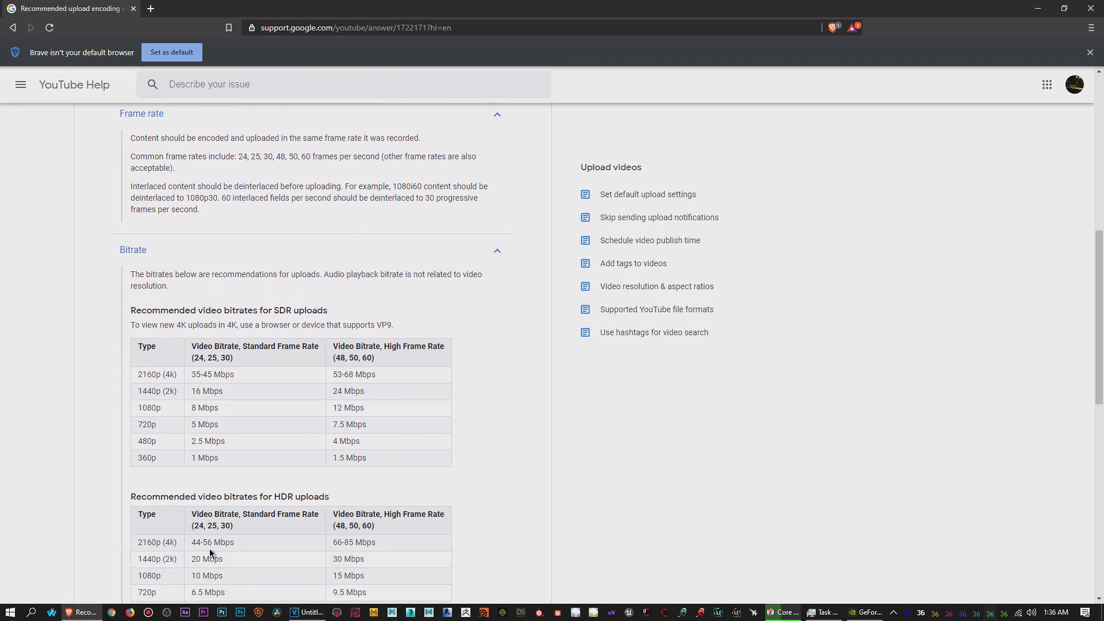
# - Switch to GeForce Experience, examine the overlay's video capture quality, resolution, frame rate and bit rate settings, and close the overlay
pyautogui.click(866, 612)
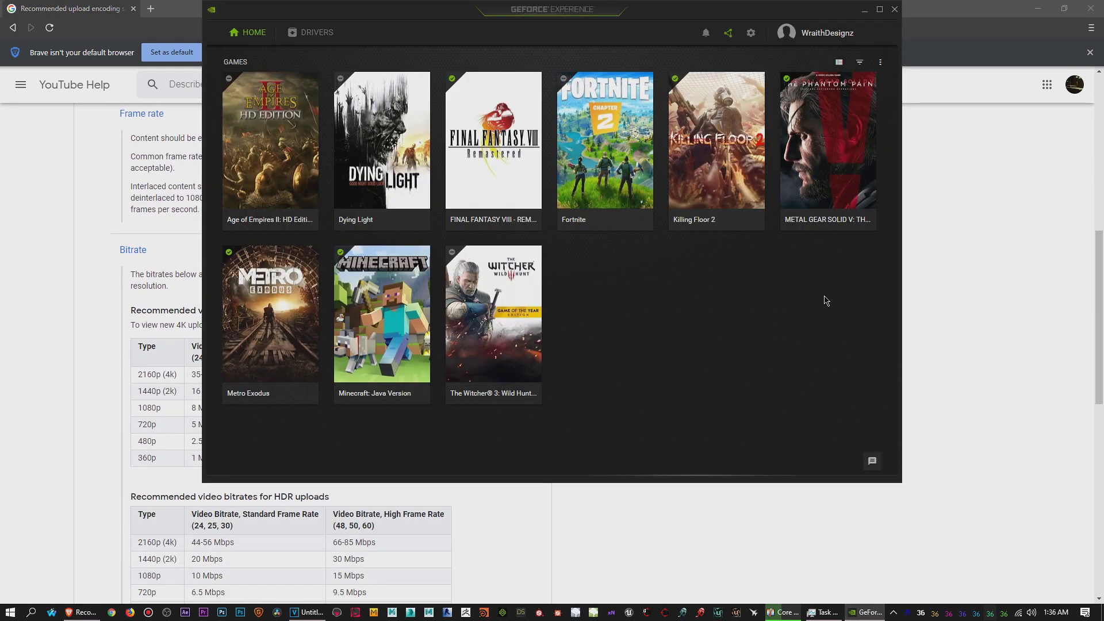
pyautogui.click(728, 35)
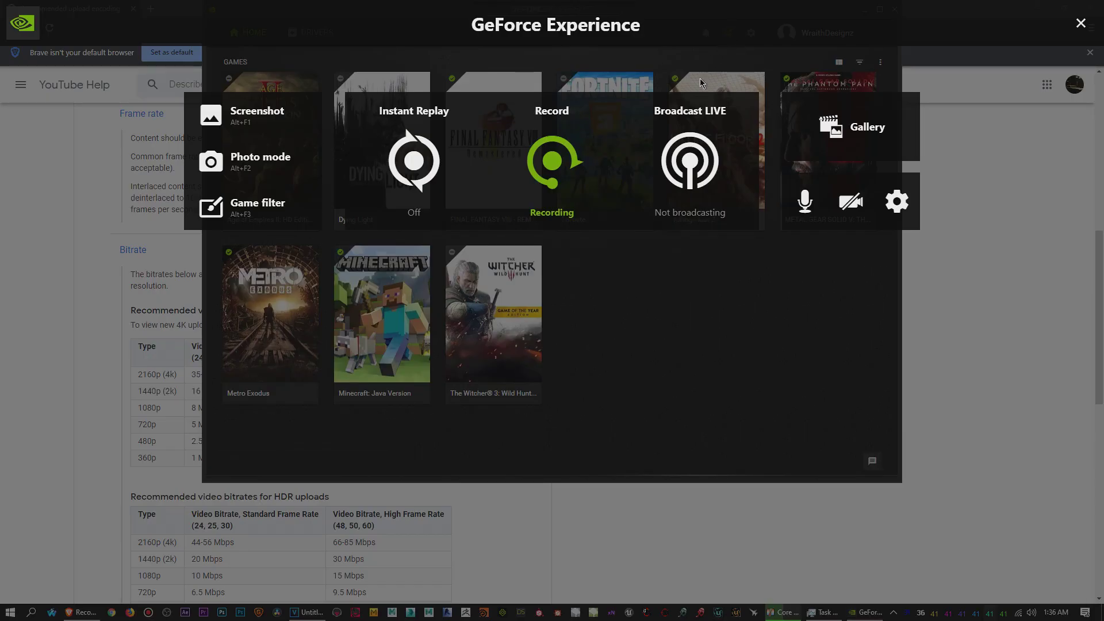
pyautogui.click(901, 201)
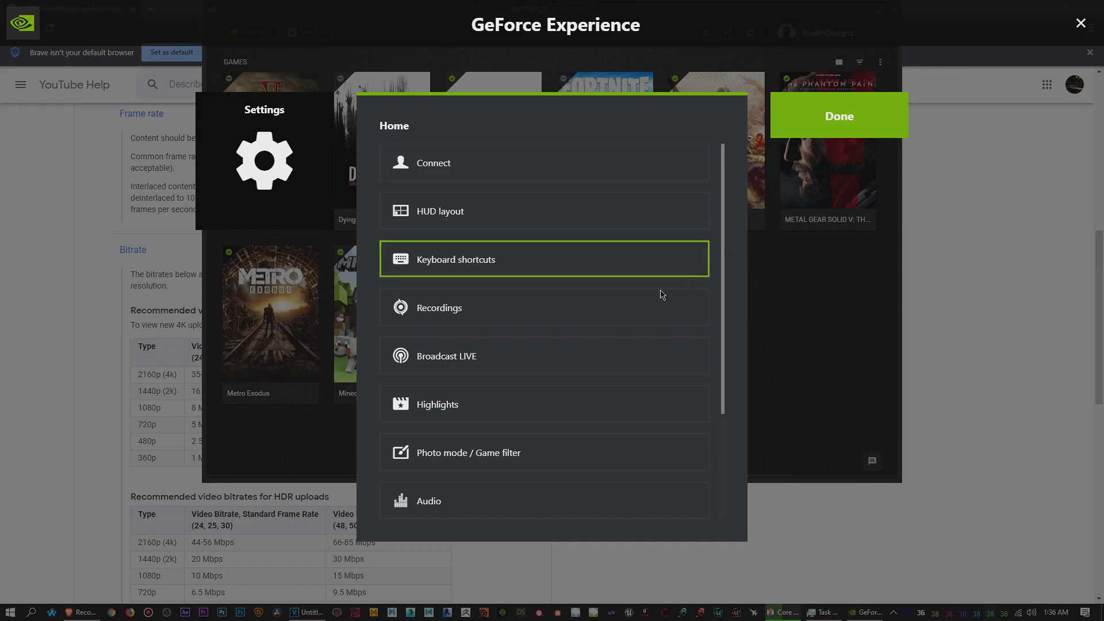
pyautogui.scroll(-3, 644, 317)
pyautogui.click(569, 394)
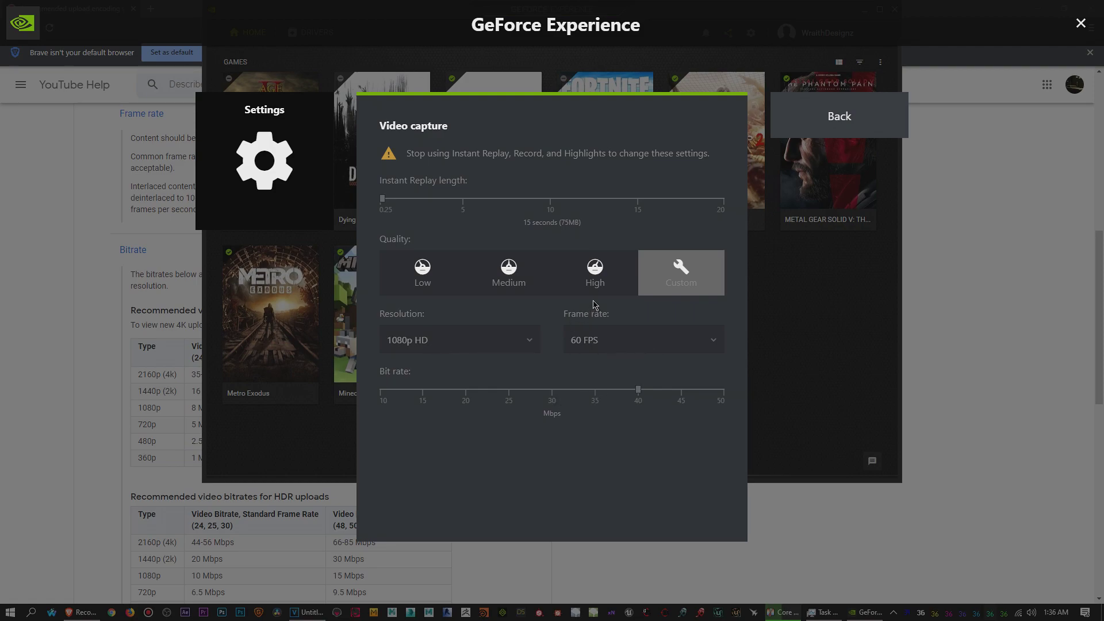
pyautogui.click(831, 123)
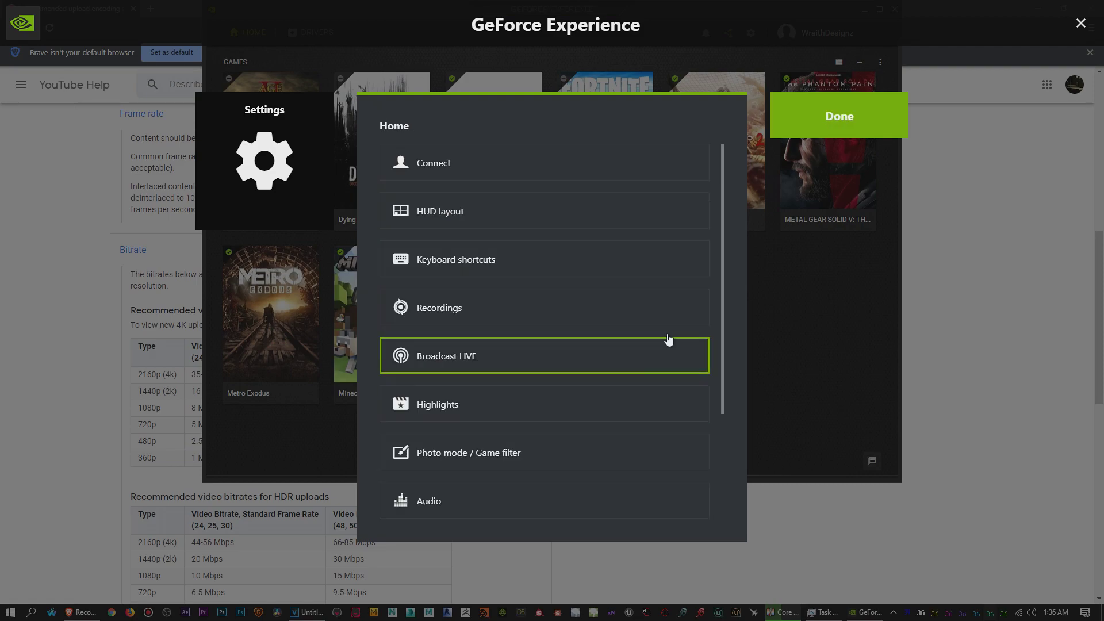
pyautogui.click(859, 121)
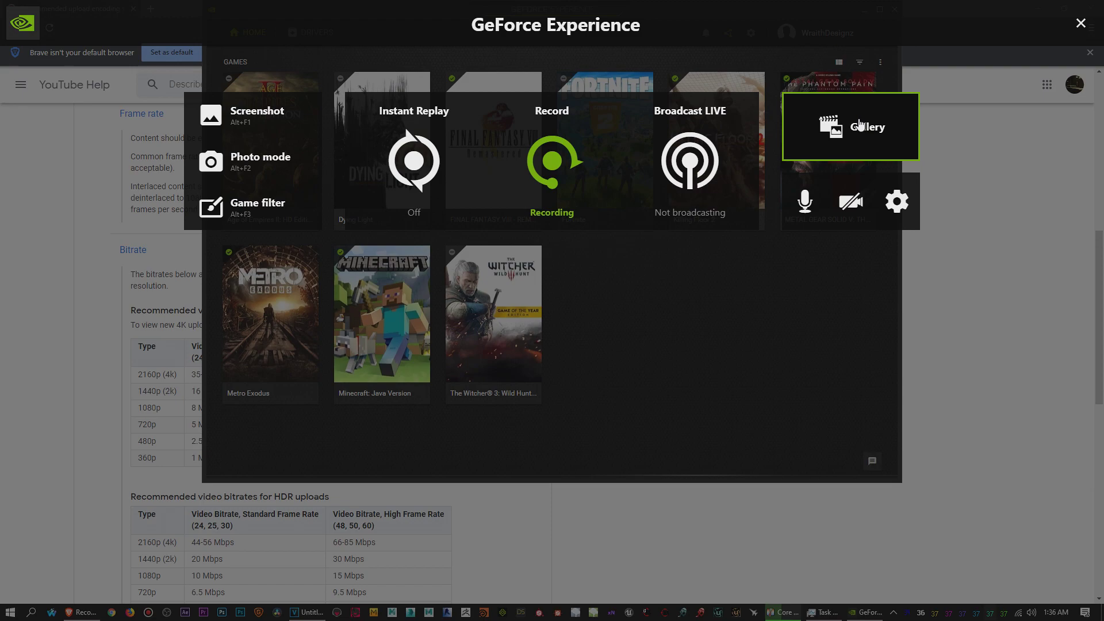
pyautogui.click(1081, 24)
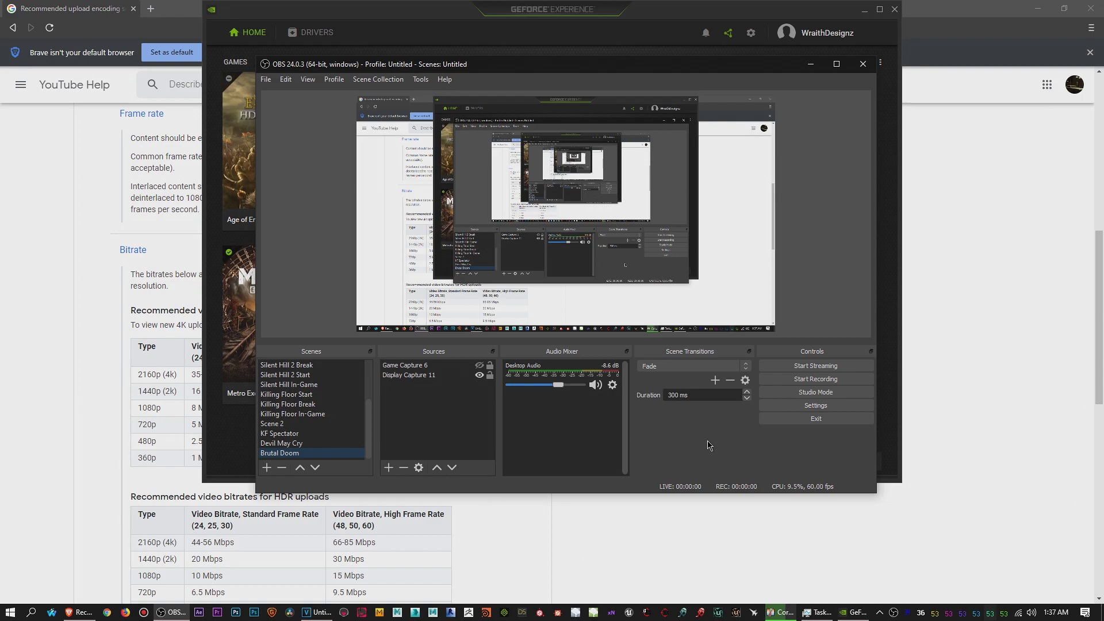
# - In OBS, open the recording output settings and examine the available encoders, keeping NVIDIA NVENC H.264 (new)
pyautogui.click(807, 406)
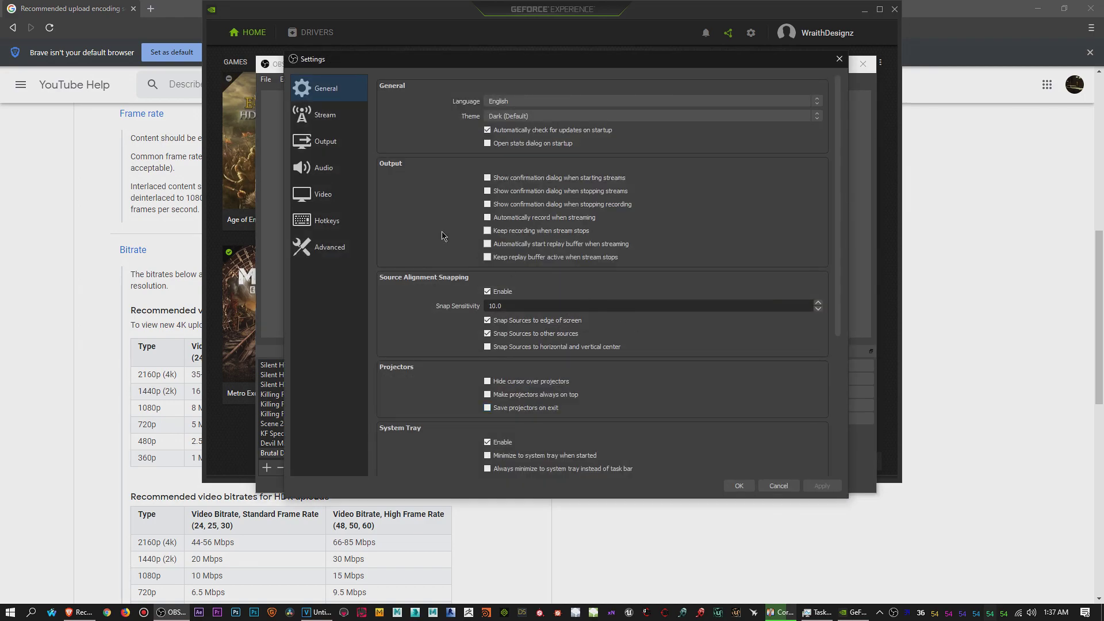
pyautogui.click(315, 151)
pyautogui.click(424, 107)
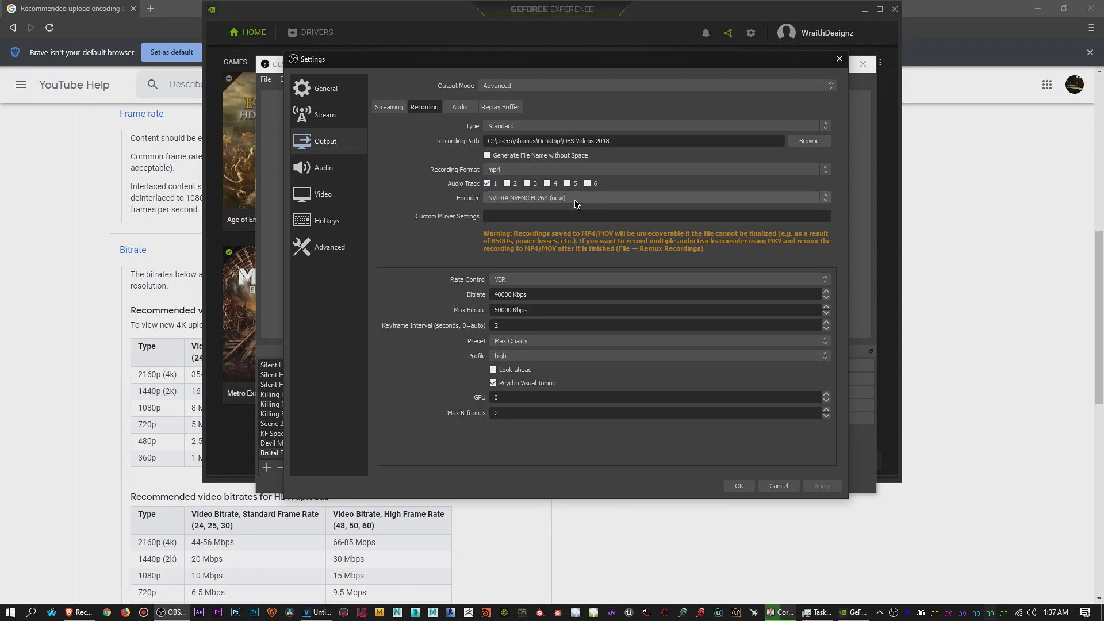
pyautogui.click(615, 201)
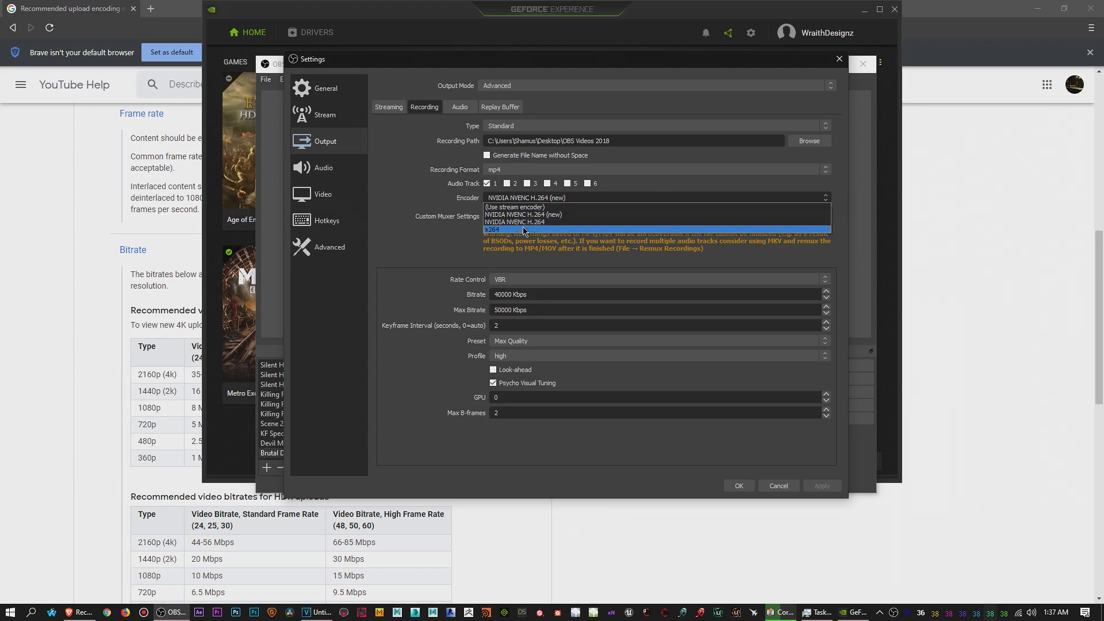
pyautogui.click(631, 197)
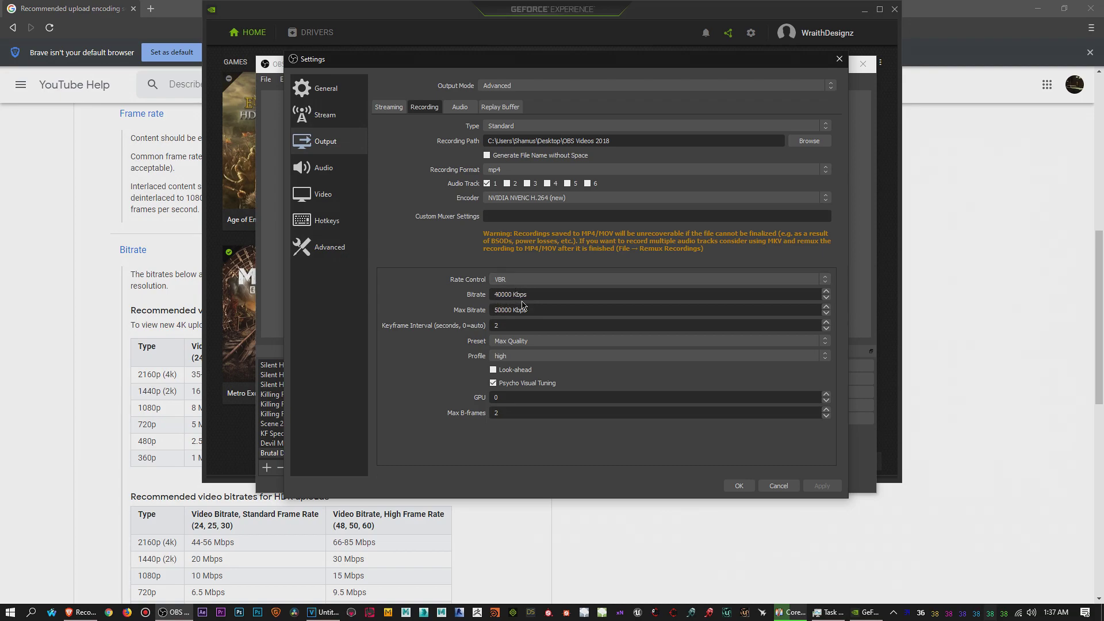
# - Set the recording's max bitrate to 40000 Kbps and examine the encoder preset options, keeping Max Quality
pyautogui.write('4')
pyautogui.click(539, 341)
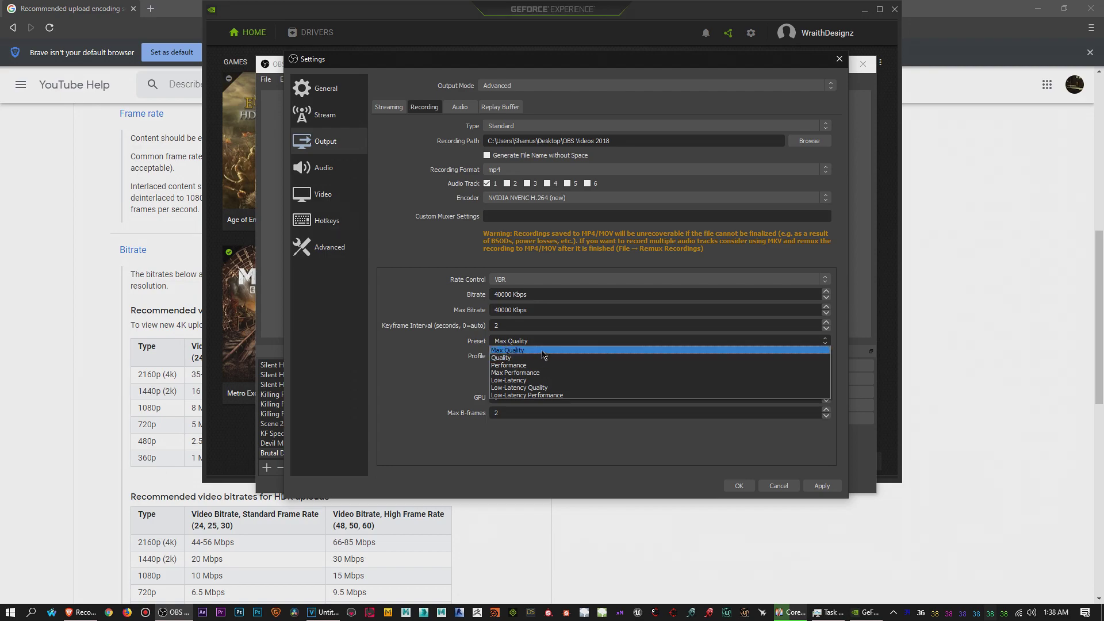
pyautogui.click(435, 353)
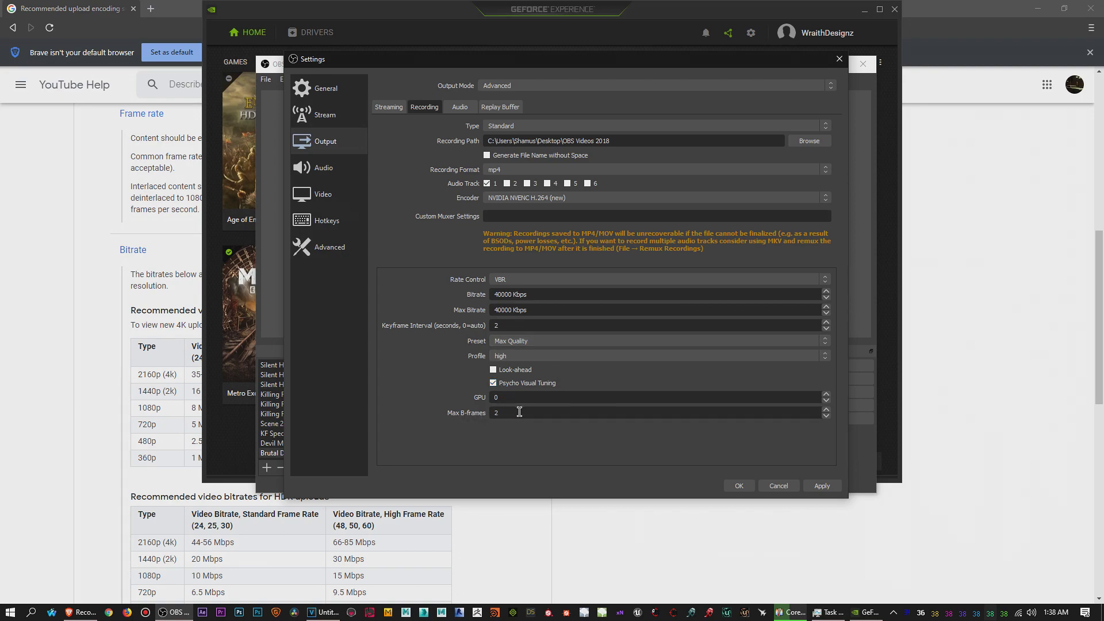
# - Examine the video settings and the advanced color space, color range and process priority options, then cancel the settings dialog
pyautogui.click(338, 201)
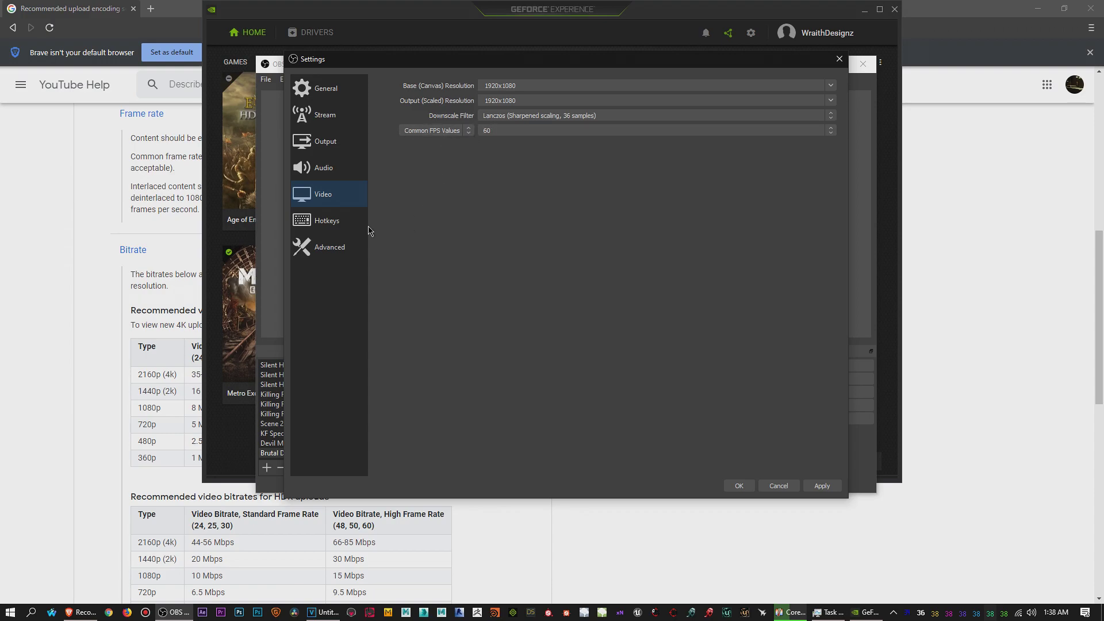
pyautogui.click(333, 249)
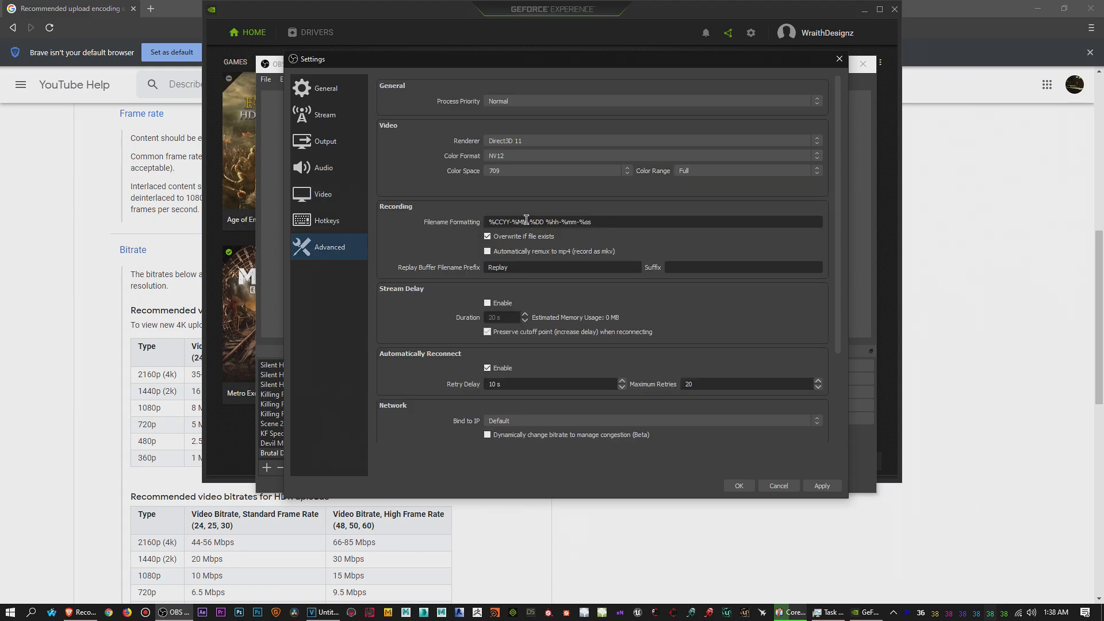
pyautogui.click(571, 173)
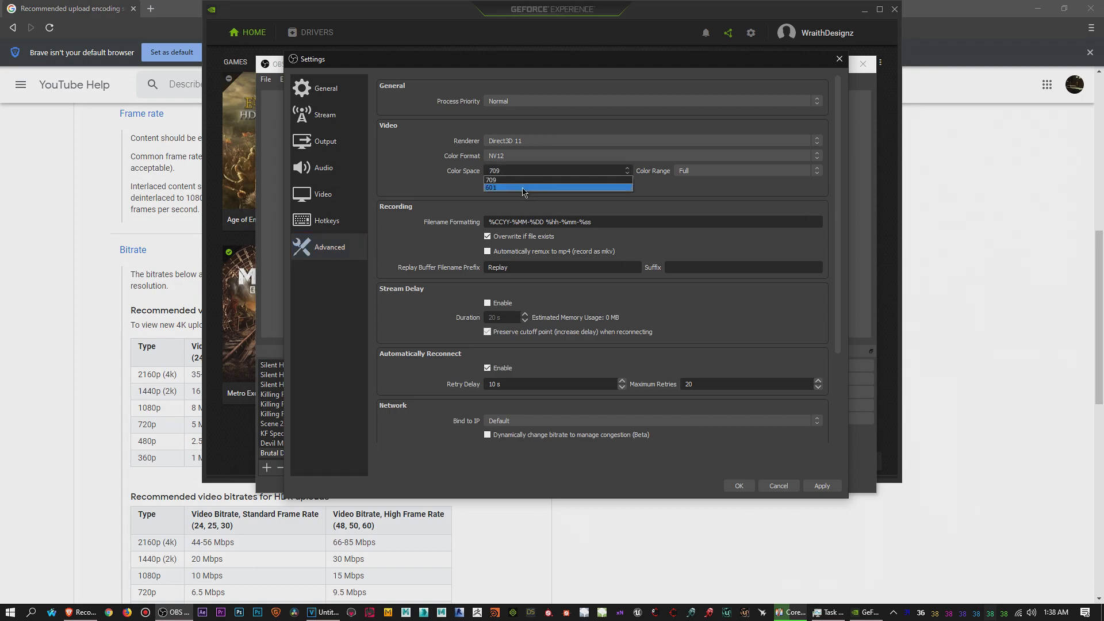
pyautogui.click(460, 190)
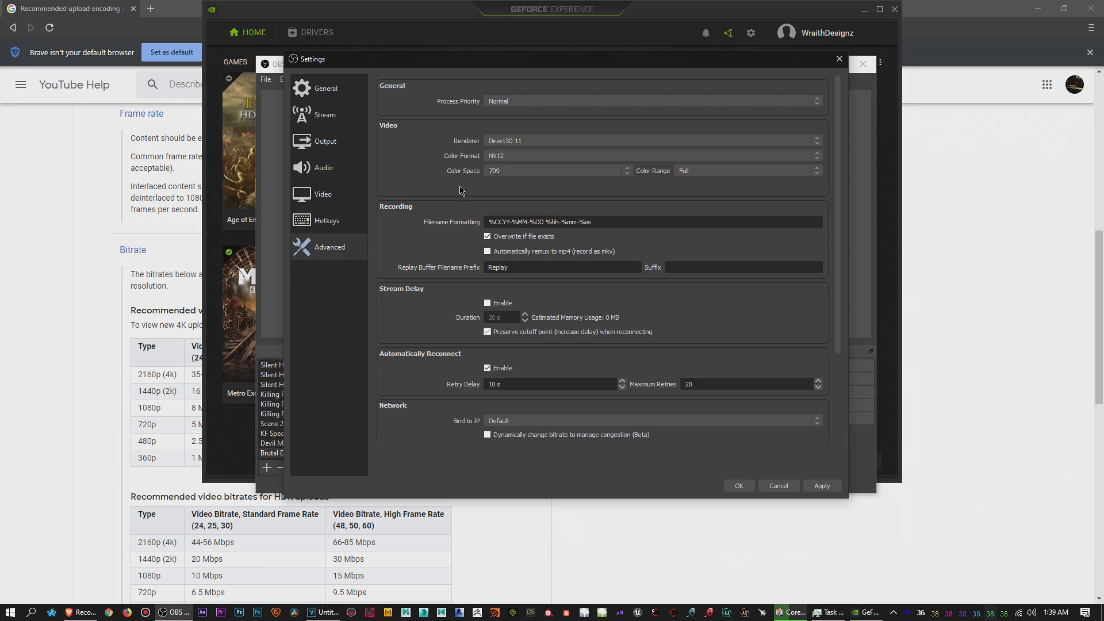
pyautogui.click(719, 172)
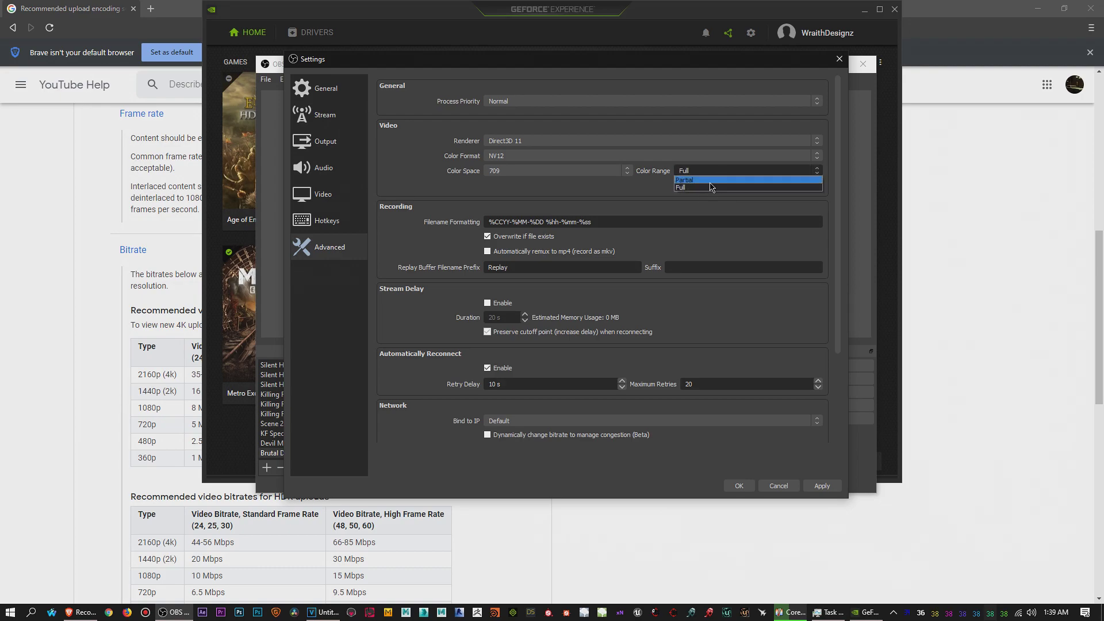
pyautogui.click(634, 196)
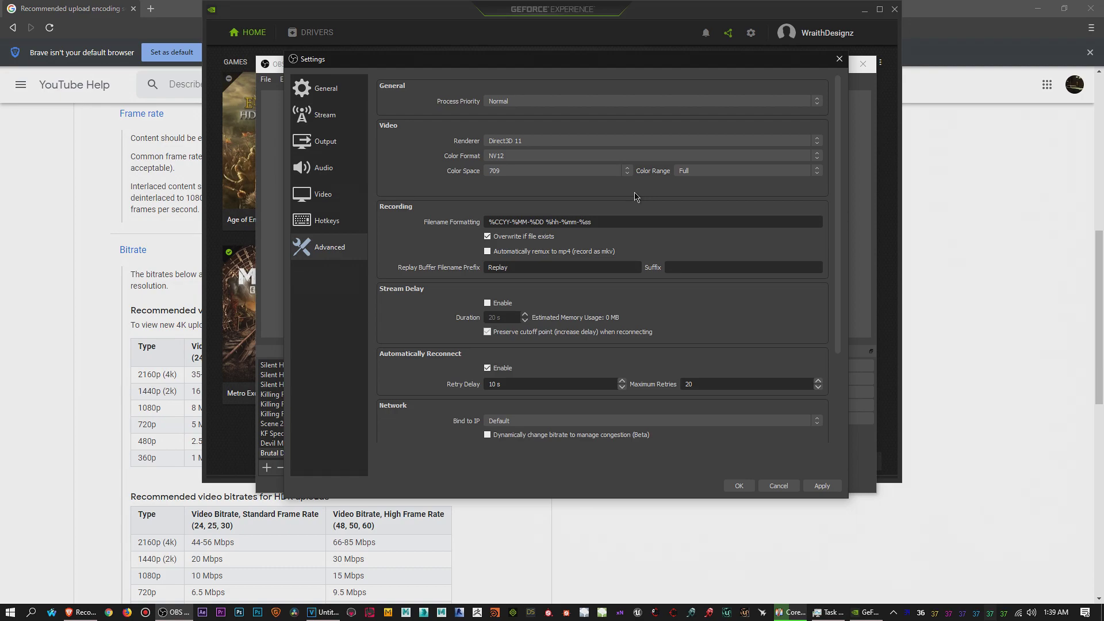
pyautogui.click(537, 101)
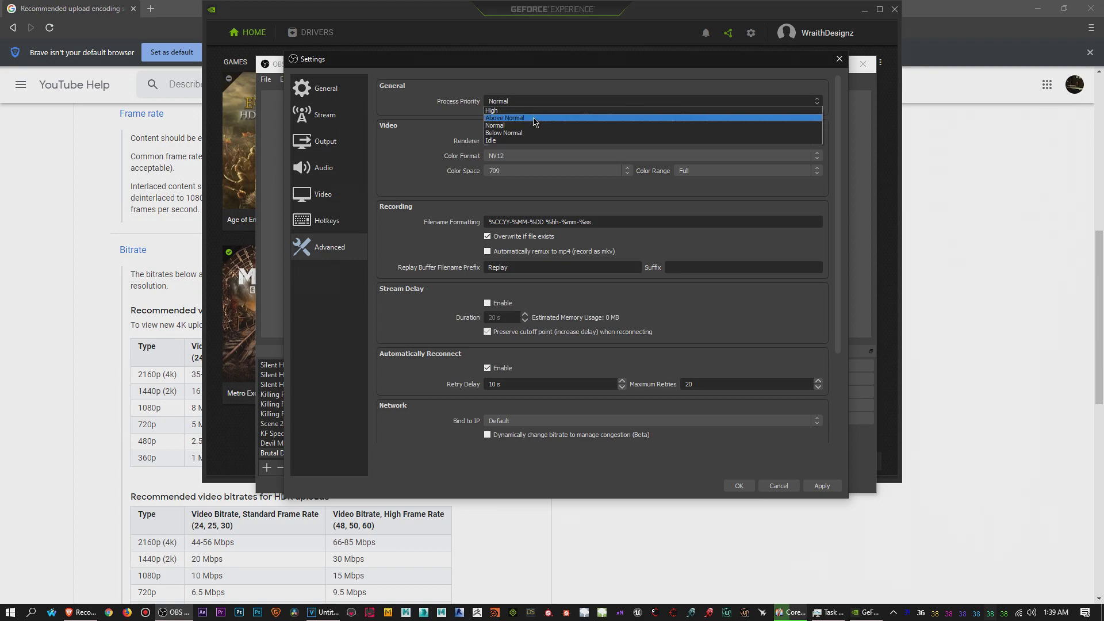
pyautogui.click(591, 87)
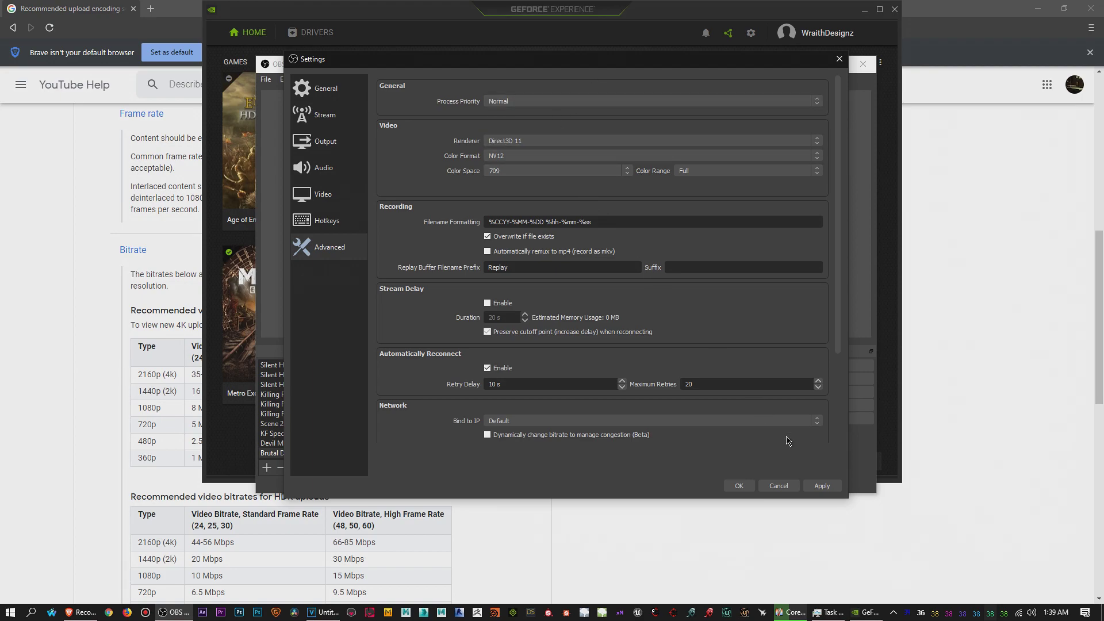
pyautogui.click(778, 486)
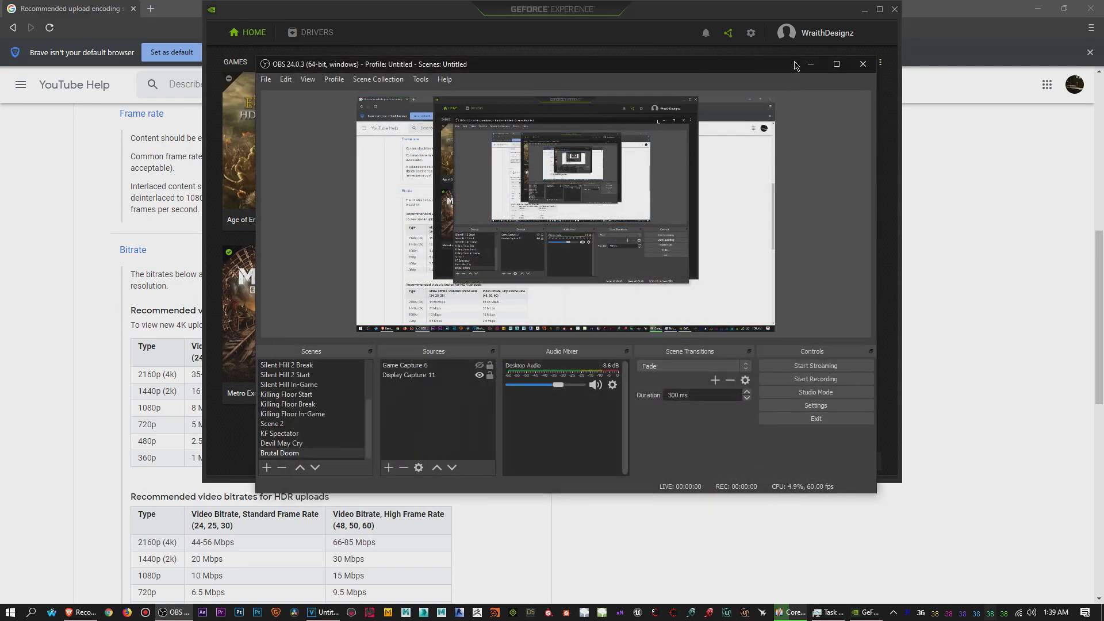
# - Minimize the OBS and GeForce Experience windows and switch to VEGAS Pro
pyautogui.click(812, 69)
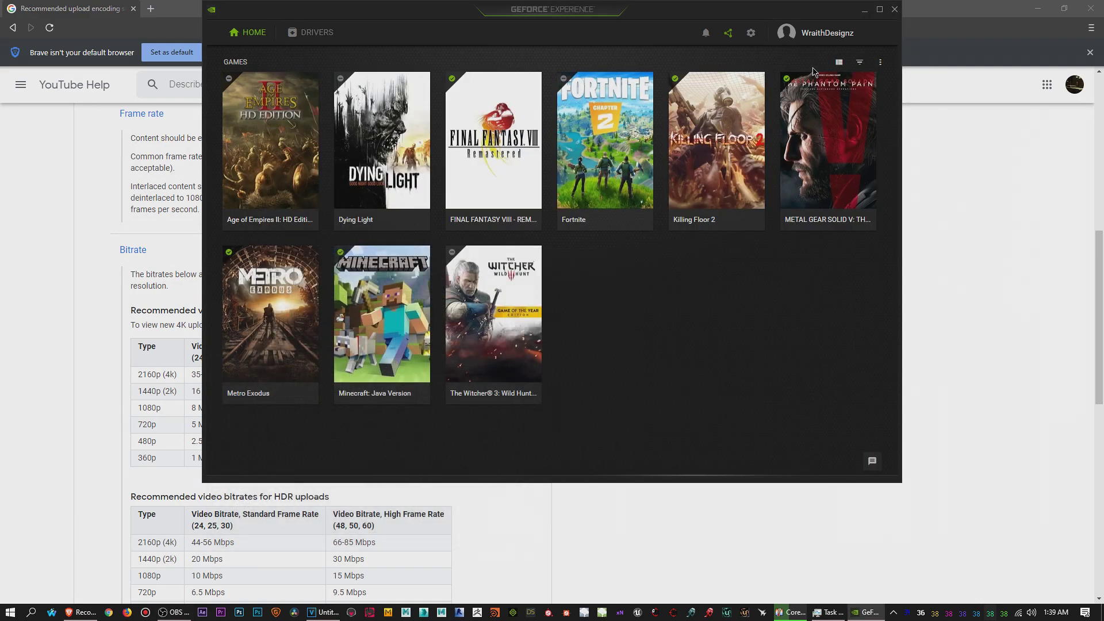
pyautogui.click(865, 13)
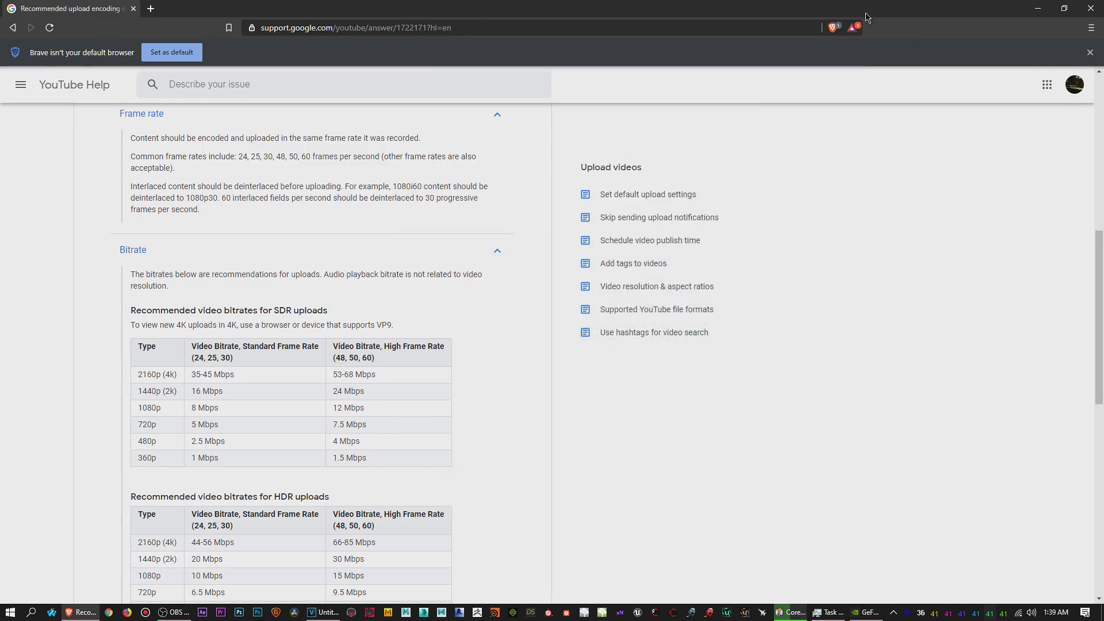
pyautogui.moveTo(319, 619)
pyautogui.click(320, 615)
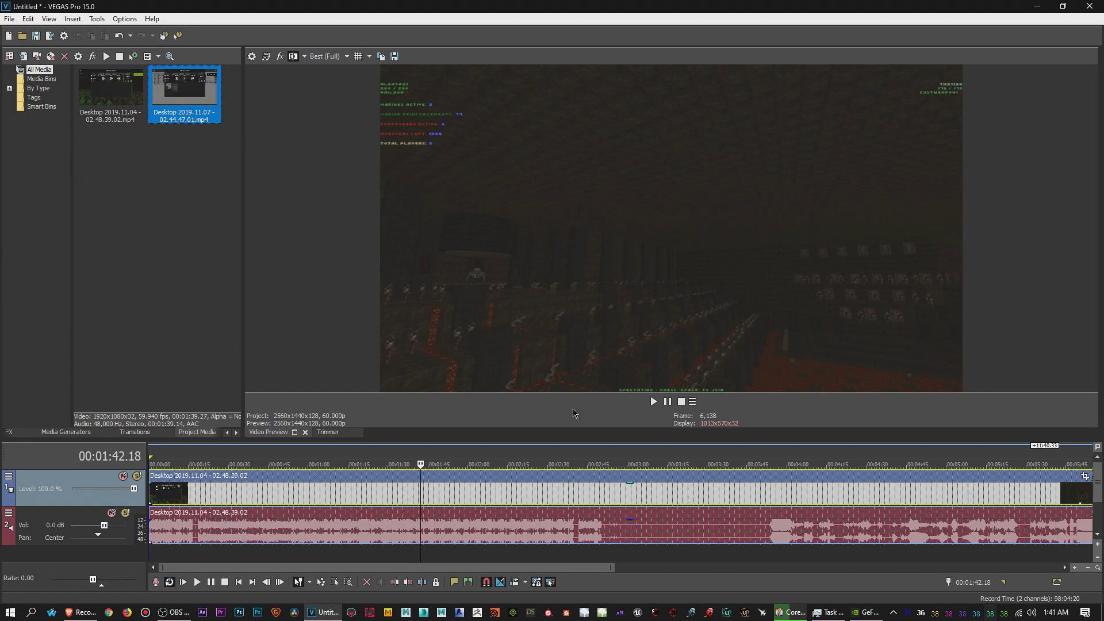
# - Apply the Brutal Doom 2 filter package to the gameplay video event on the timeline
pyautogui.click(589, 568)
pyautogui.moveTo(589, 568); pyautogui.dragTo(1030, 534)
pyautogui.click(1021, 476)
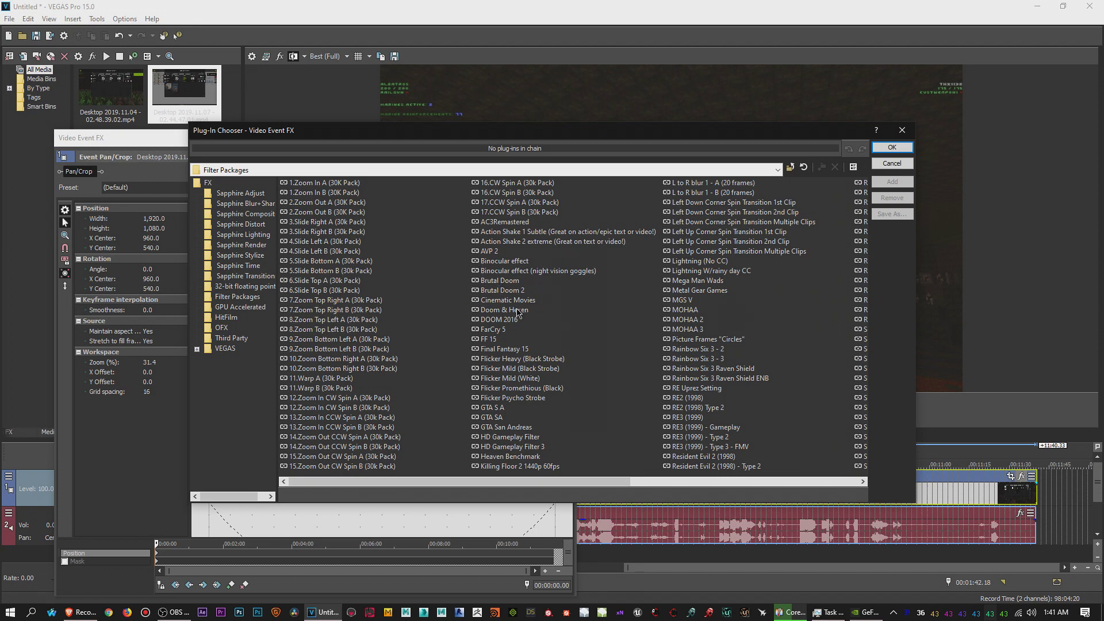
pyautogui.click(518, 292)
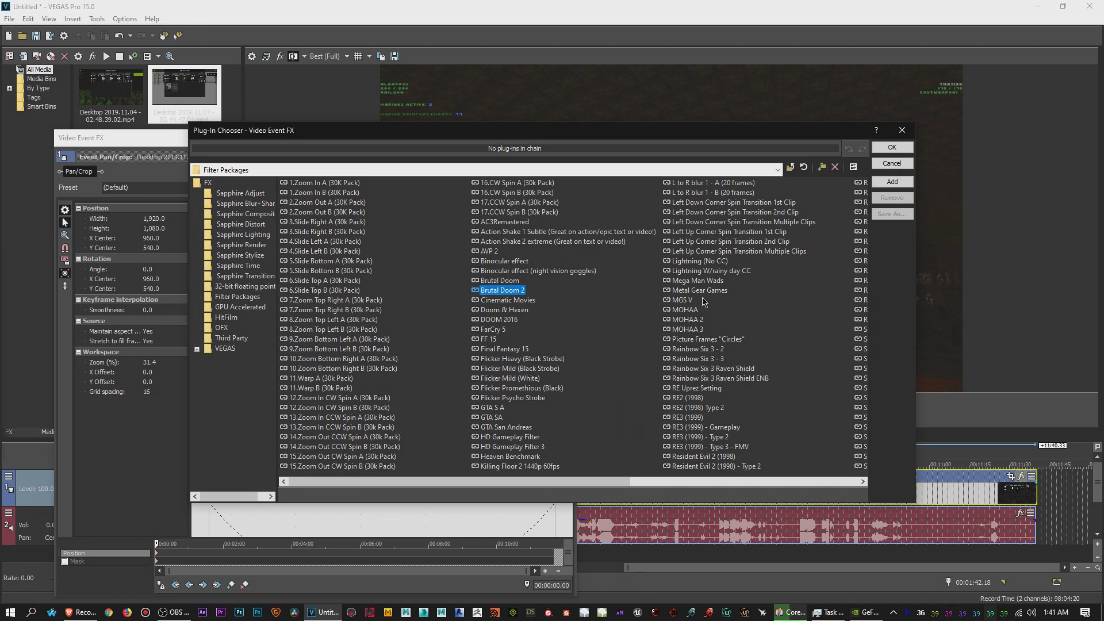
pyautogui.click(892, 181)
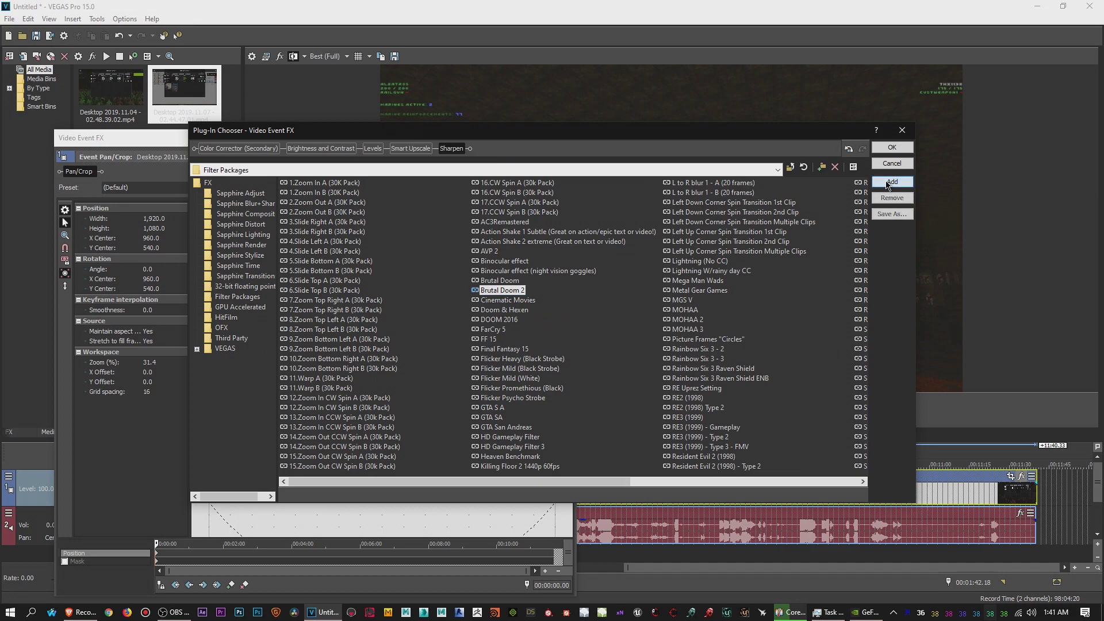
pyautogui.click(888, 149)
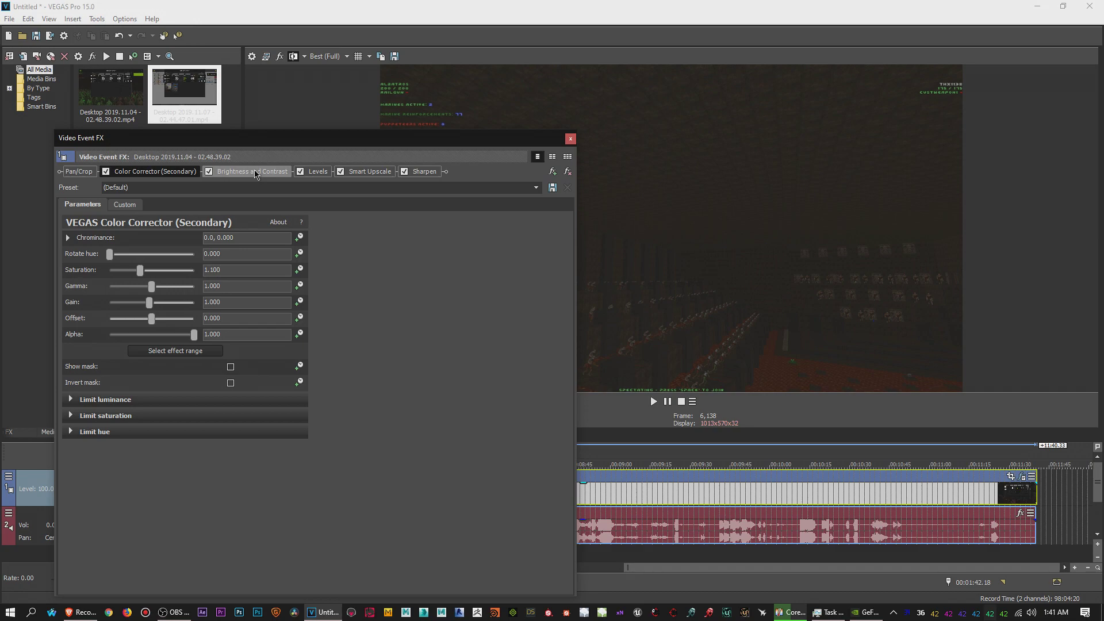
# - Examine the event's Color Corrector (Secondary), Brightness and Contrast, Levels and Smart Upscale settings, including the available Levels presets
pyautogui.click(172, 172)
pyautogui.click(263, 173)
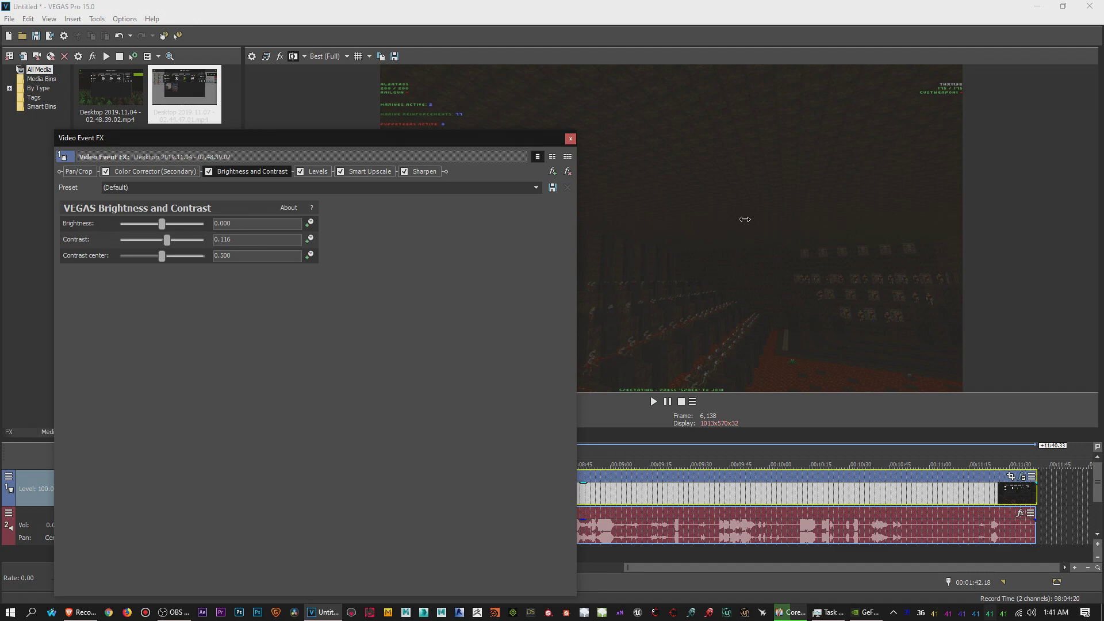
pyautogui.click(317, 171)
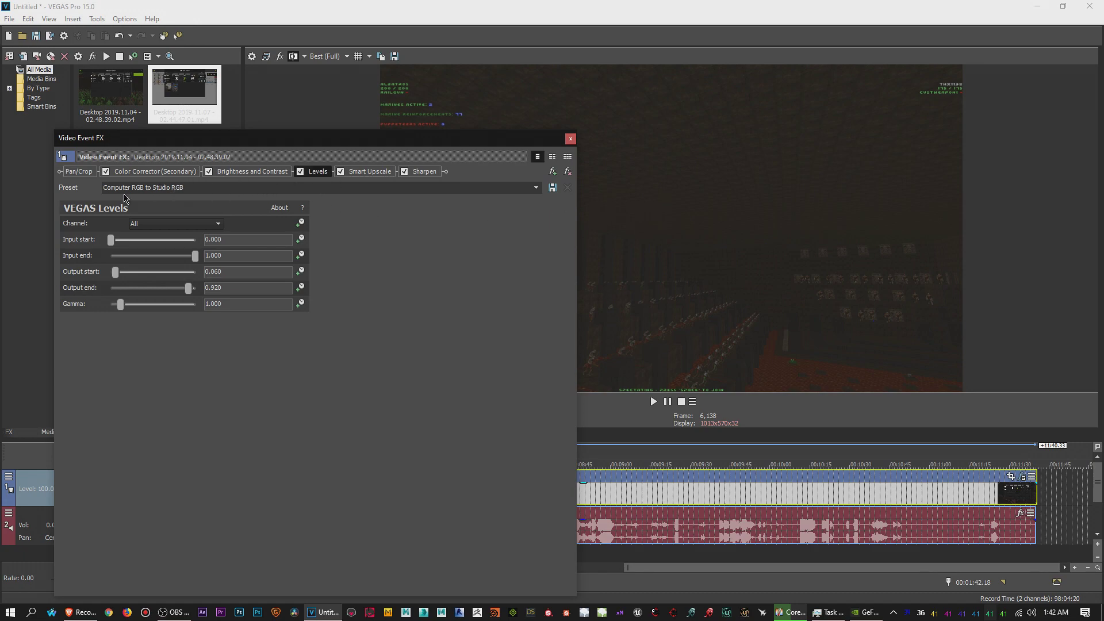
pyautogui.click(536, 188)
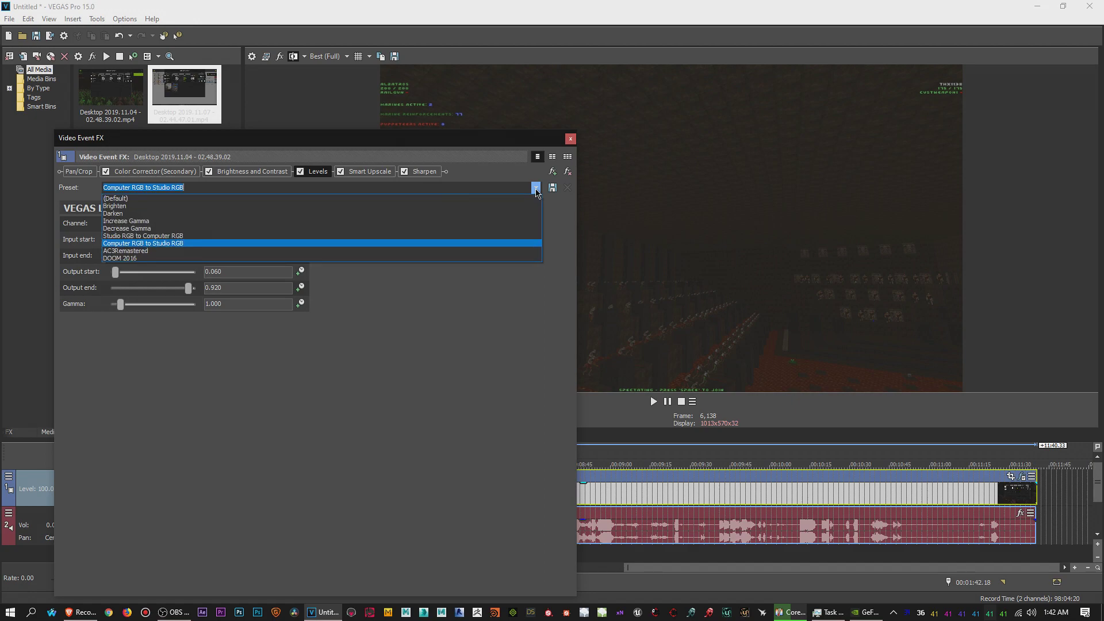
pyautogui.click(502, 175)
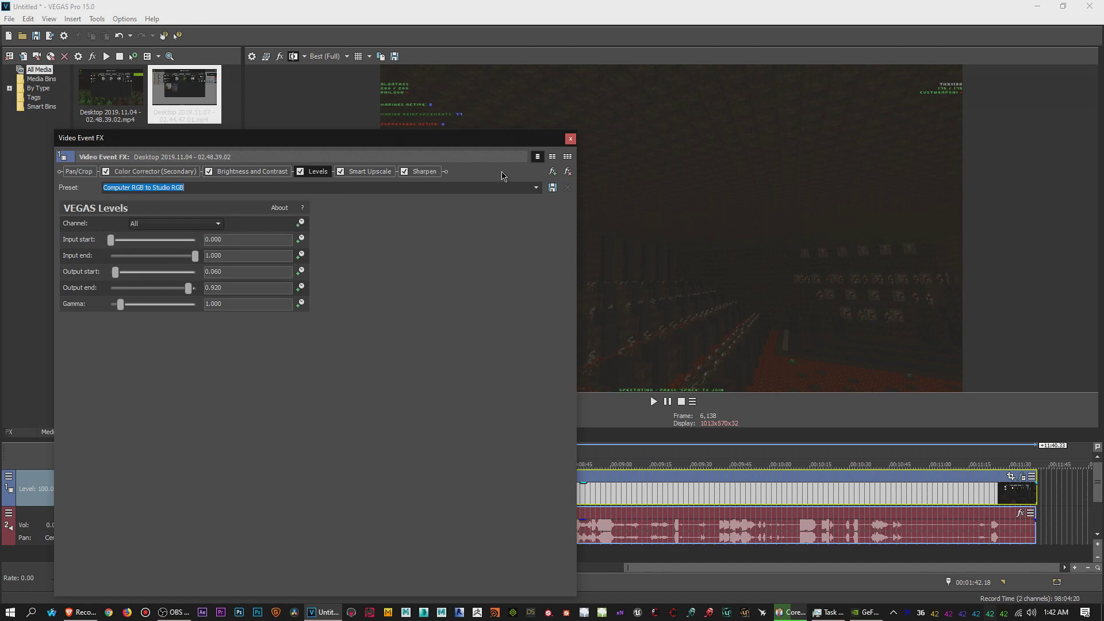
pyautogui.click(370, 172)
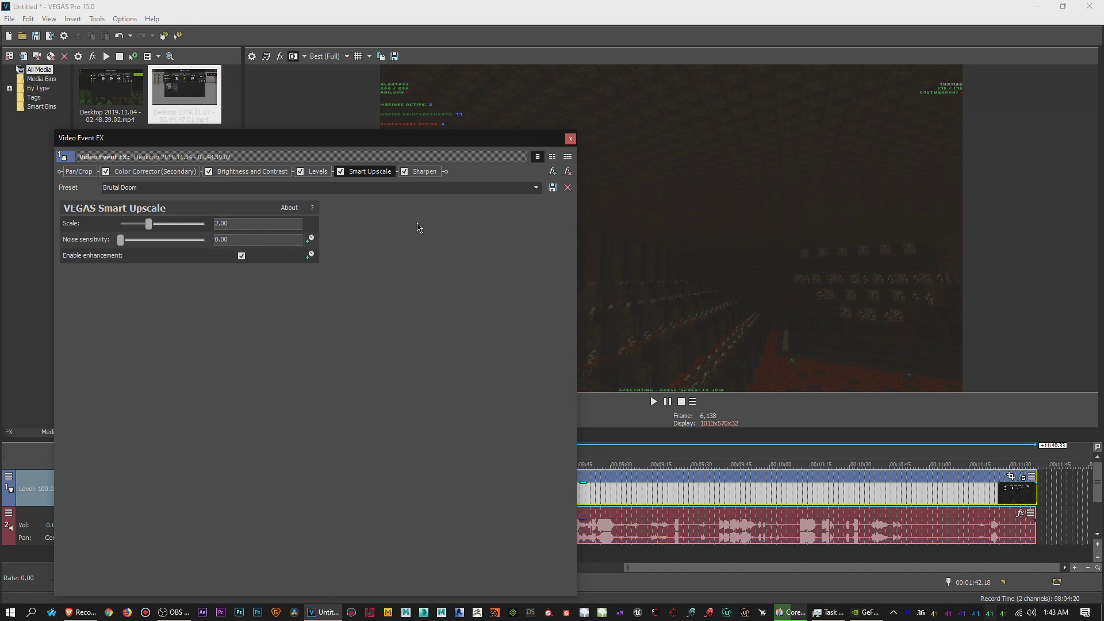
# - Raise the Sharpen effect's amount to 1.000 to compare its effect in the video preview
pyautogui.click(427, 175)
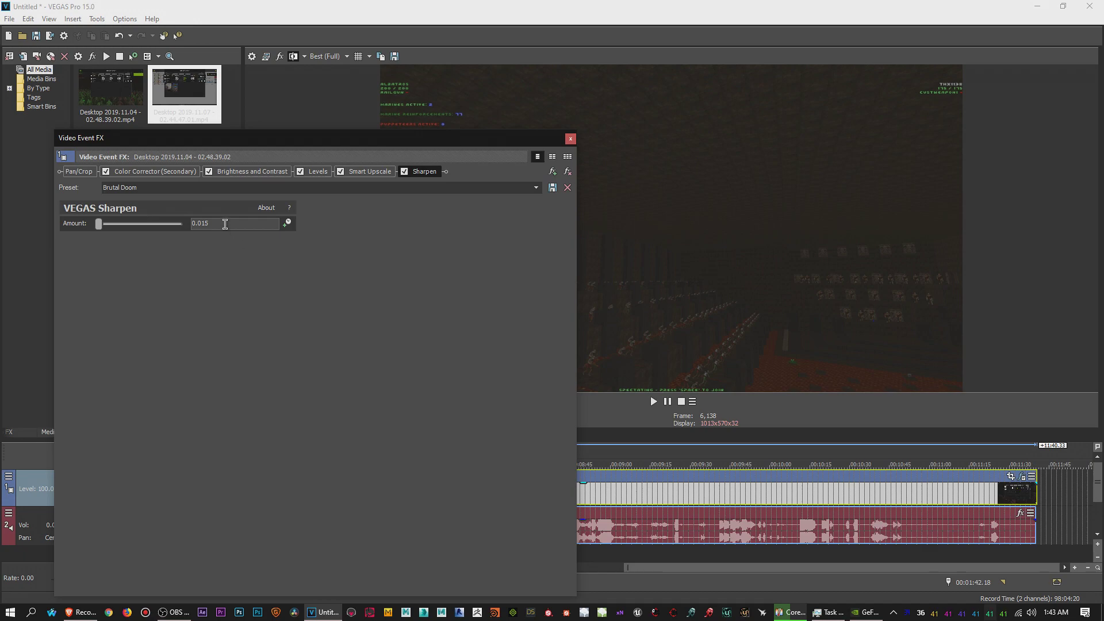
pyautogui.moveTo(109, 229); pyautogui.dragTo(190, 228)
pyautogui.click(293, 57)
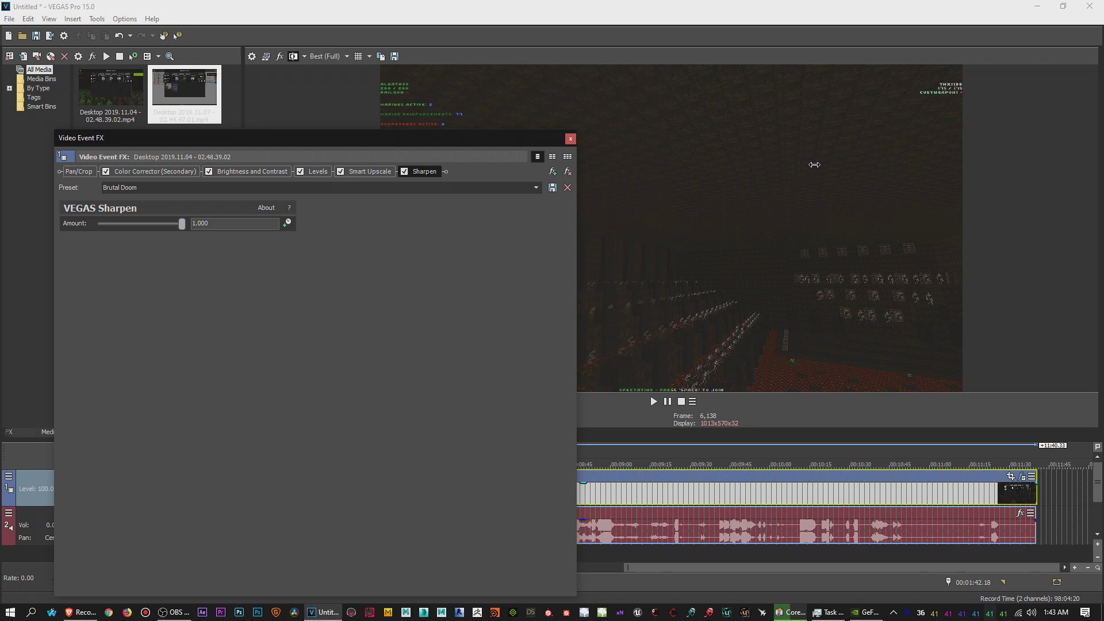
# - Set the Sharpen effect's amount to 0.015 and close the Video Event FX window
pyautogui.moveTo(184, 228); pyautogui.dragTo(135, 230)
pyautogui.click(229, 225)
pyautogui.press('BackSpace')
pyautogui.write('015')
pyautogui.click(570, 138)
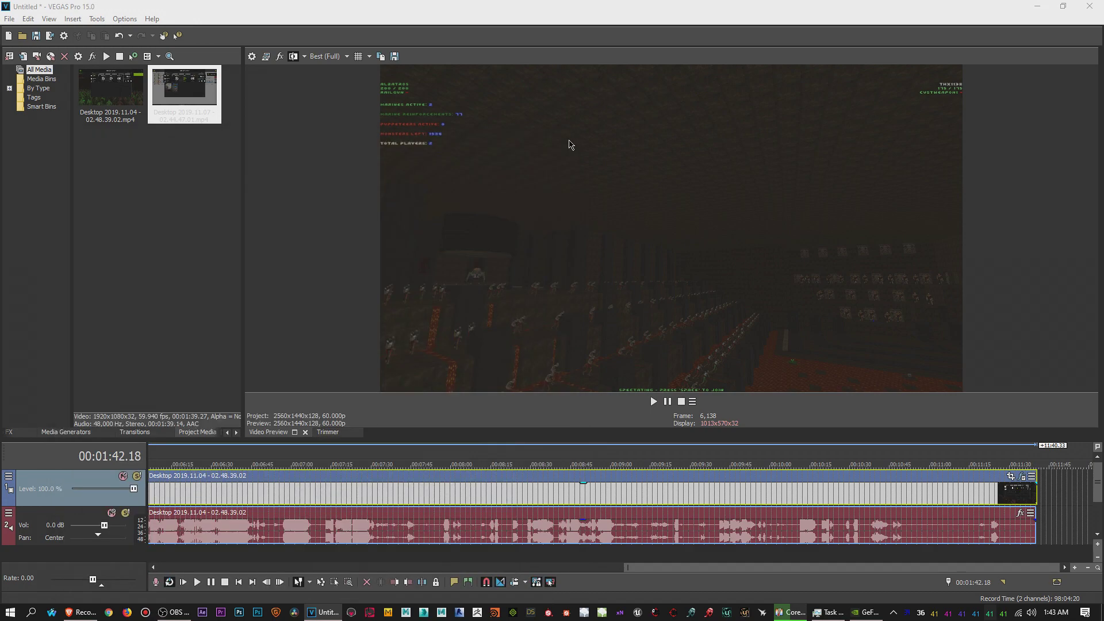